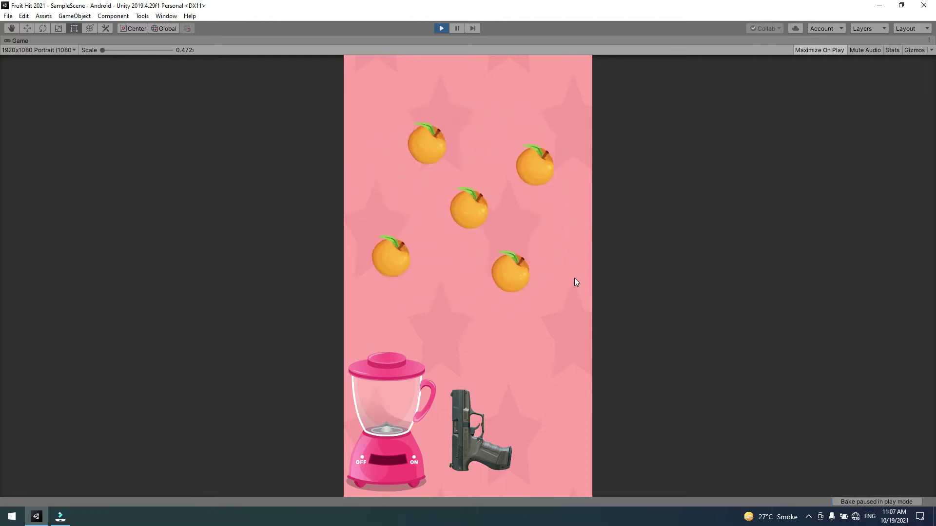
Step: Shoot two oranges in the running game, then stop play mode
left_click(486, 316)
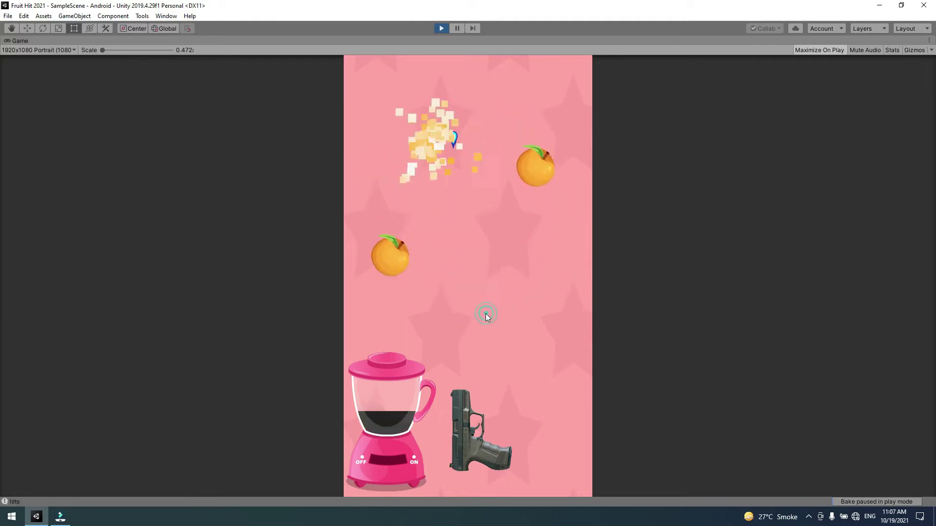
left_click(487, 314)
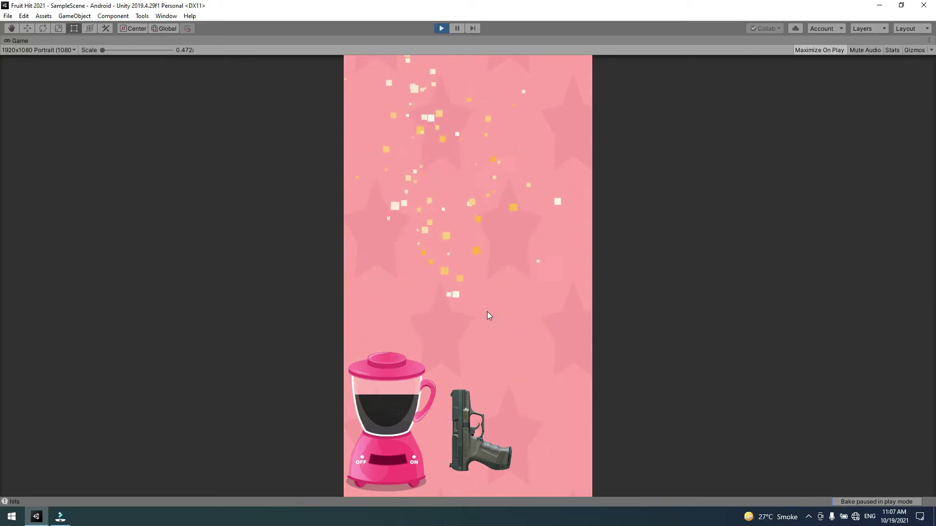
left_click(439, 27)
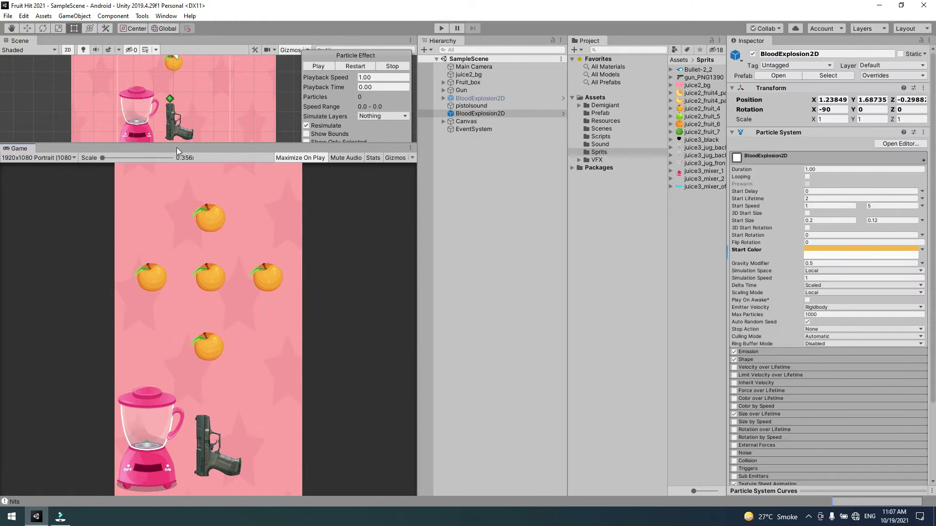
Step: Create a scene named 'New Scene' in the Scenes folder and open it
left_click_drag(176, 146, 176, 217)
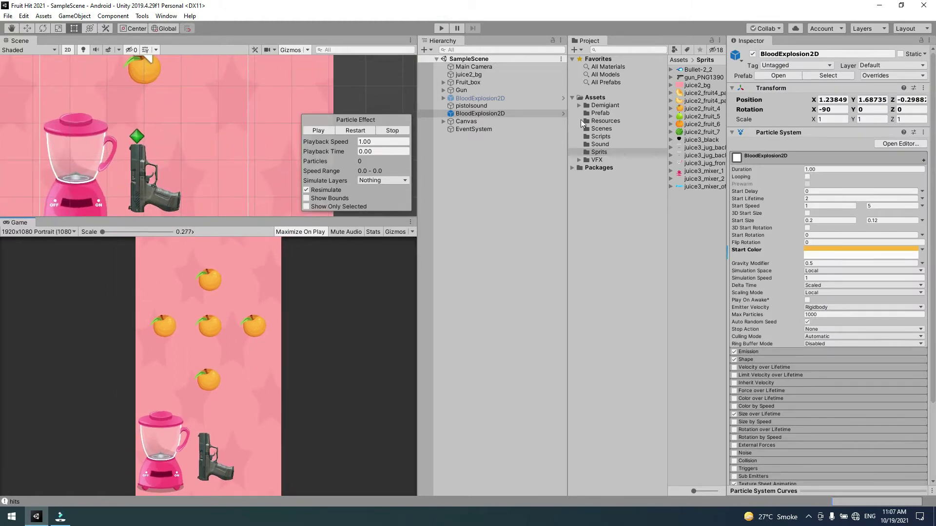
left_click(601, 129)
right_click(694, 95)
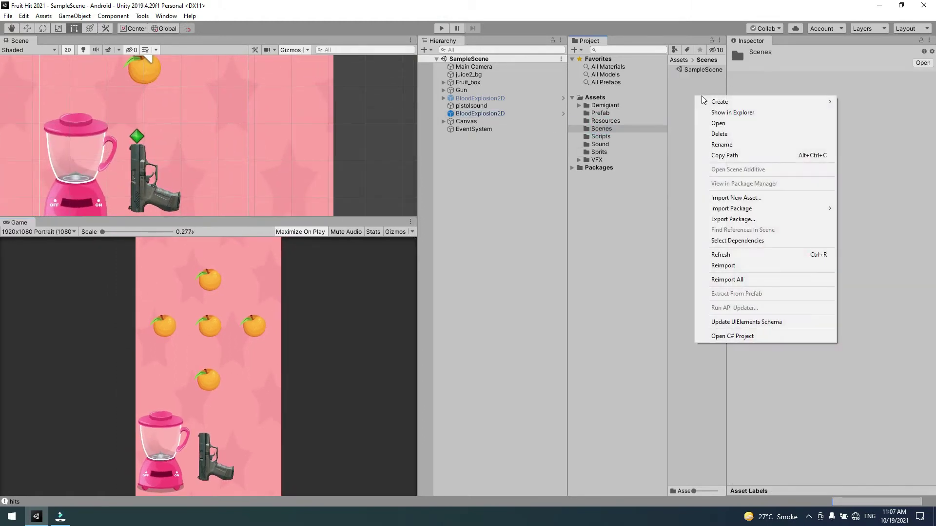
mouse_move(764, 102)
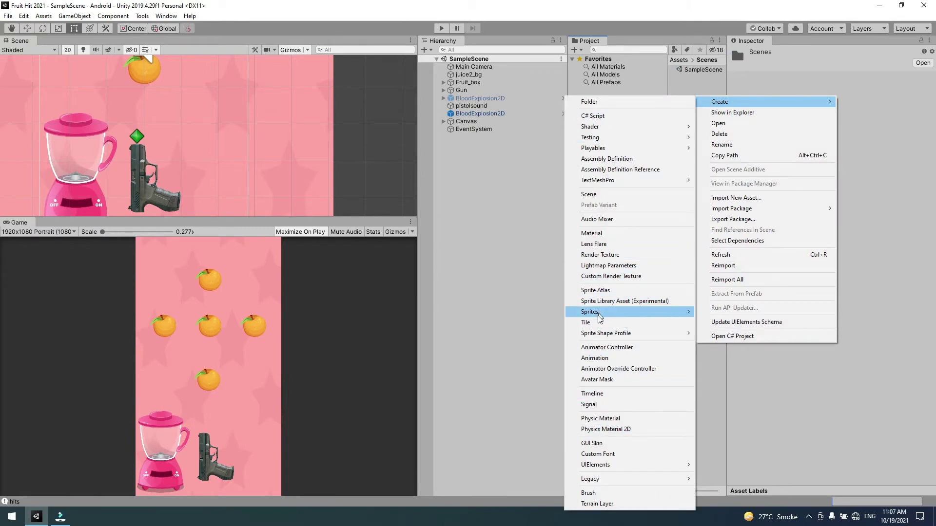
left_click(588, 194)
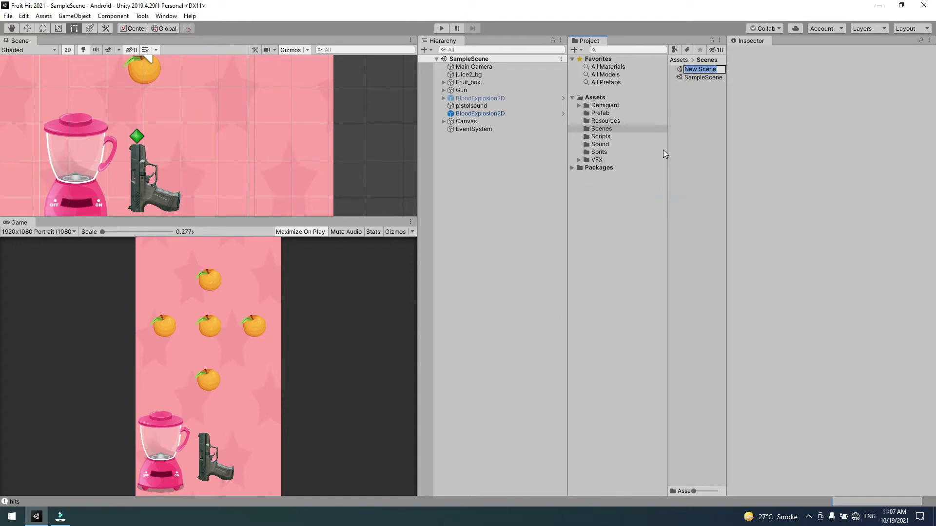
key("Return")
double_click(708, 70)
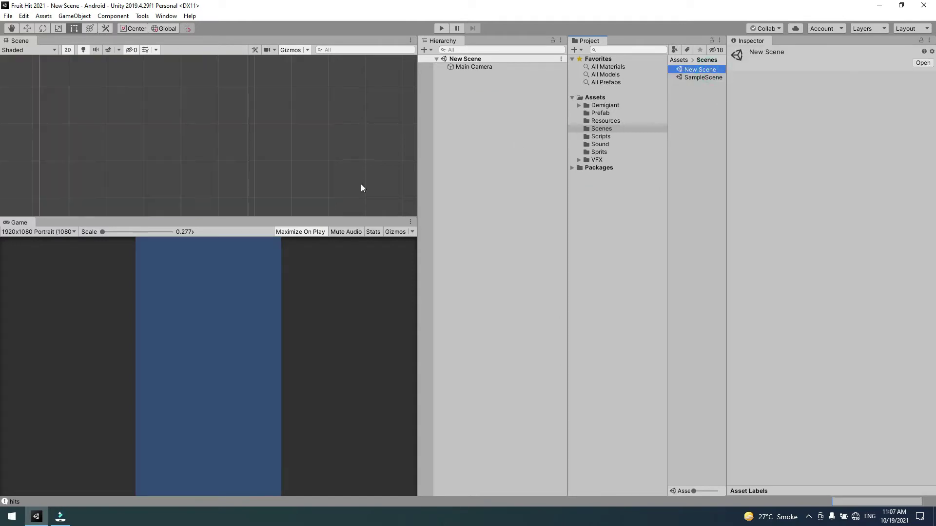
Step: Check the Game view resolution list unchanged, then show the Sprits folder contents
left_click(72, 232)
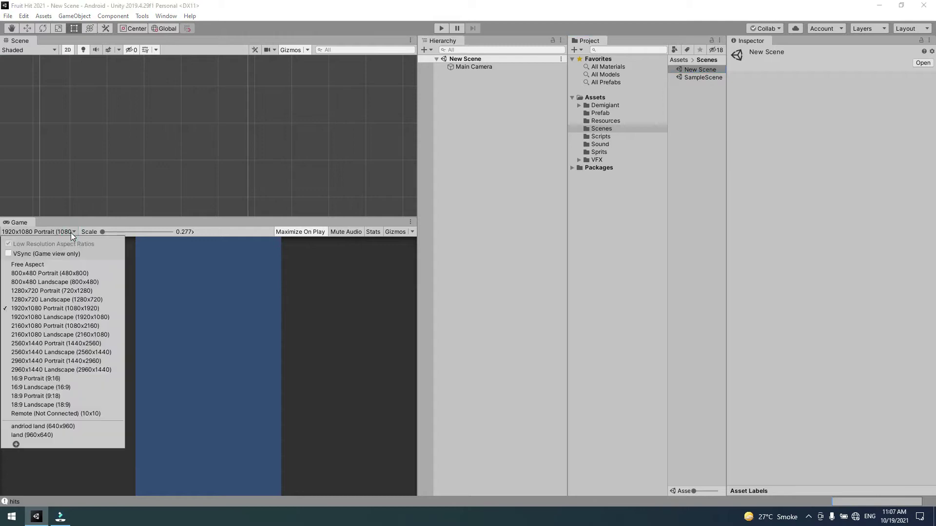
left_click(70, 233)
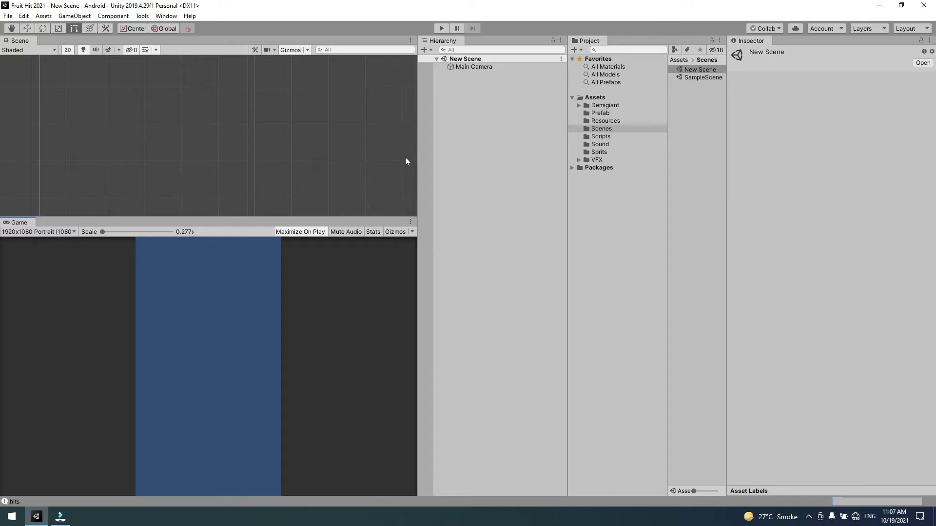
left_click(599, 151)
Step: Place the juice2_bg background sprite into the scene using large asset thumbnails
left_click_drag(697, 491, 731, 476)
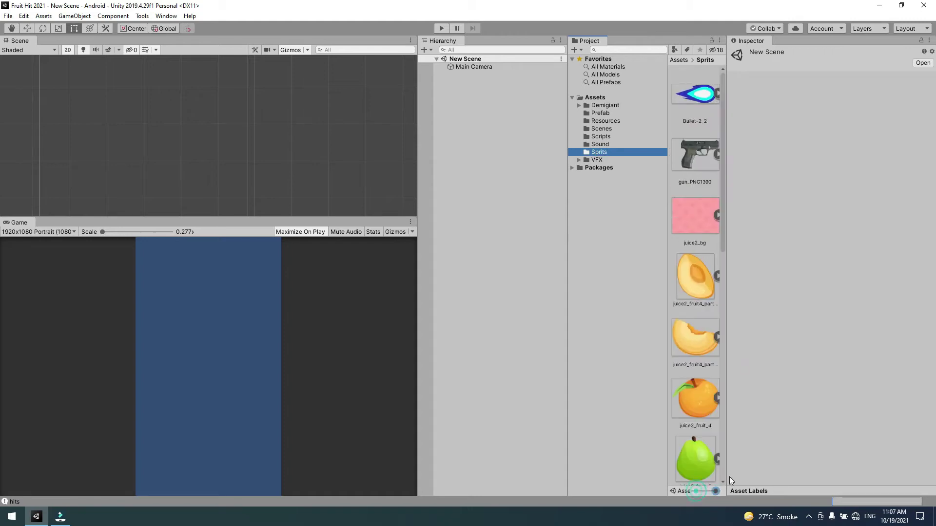
left_click_drag(695, 228, 534, 202)
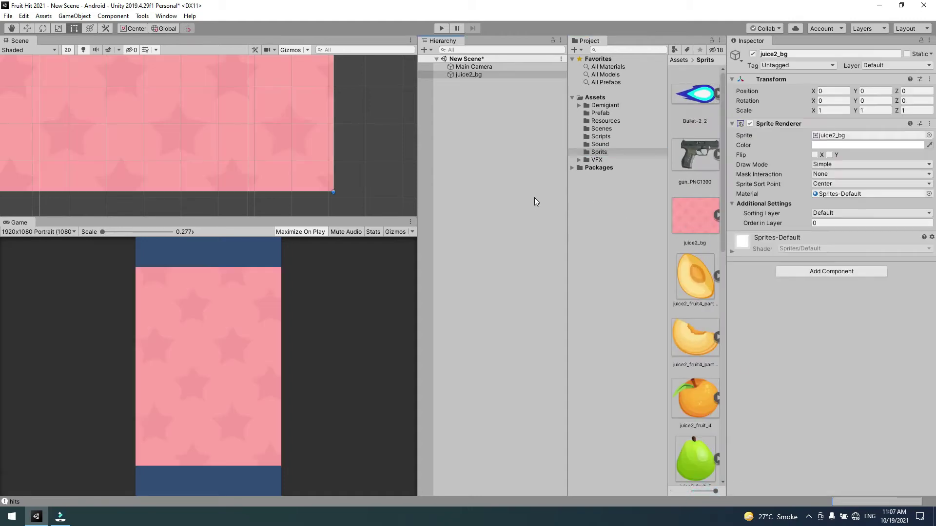
double_click(456, 75)
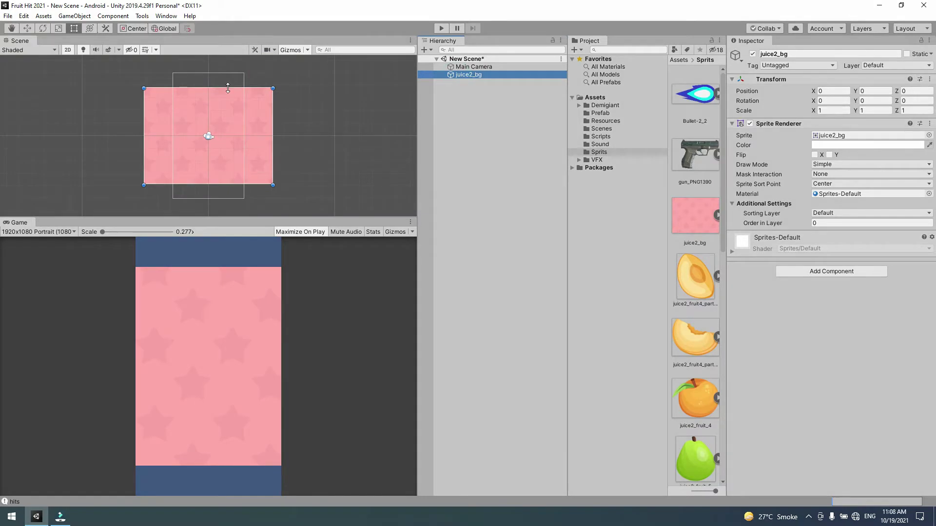
Step: Stretch the background to fill the portrait frame, save, and add gun_PNG1390
left_click_drag(226, 88, 226, 68)
left_click_drag(209, 184, 208, 214)
key("ctrl+s")
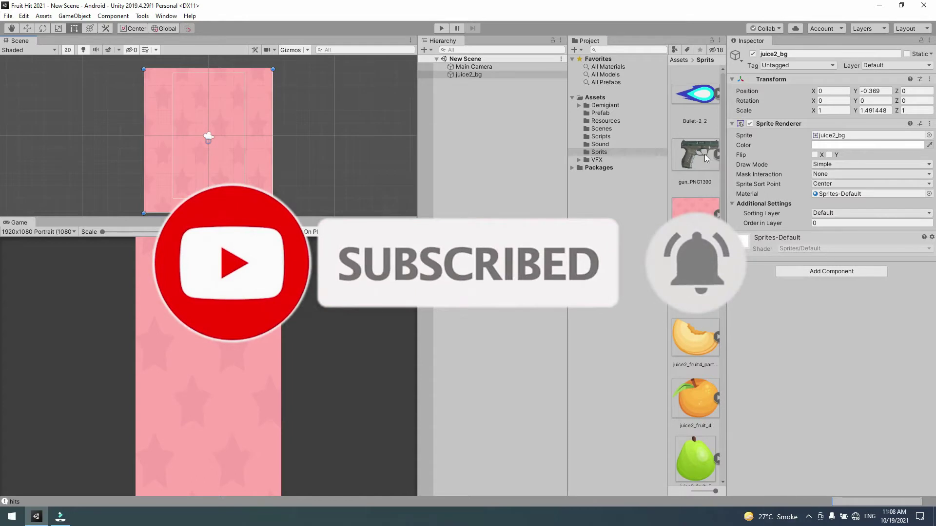
left_click_drag(468, 75, 517, 152)
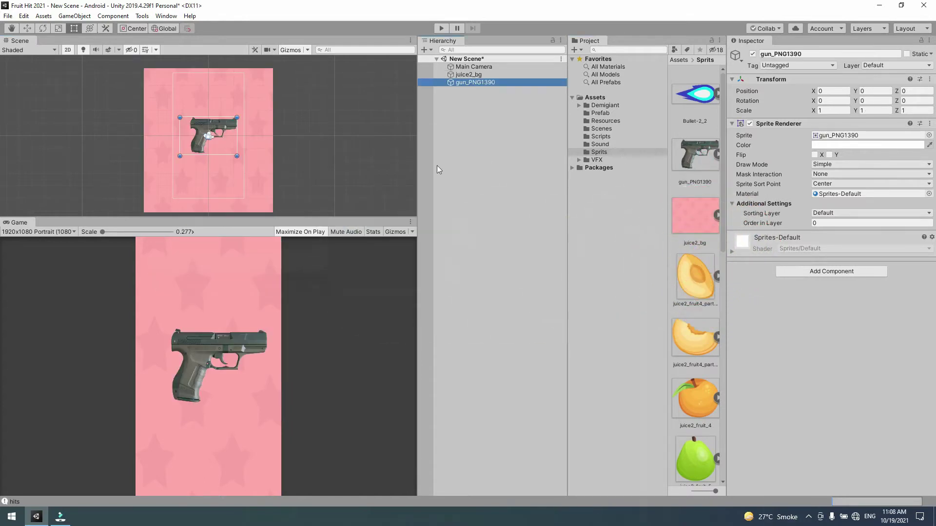
Step: Scale the gun down to about a third and set its Z rotation to 90
double_click(451, 84)
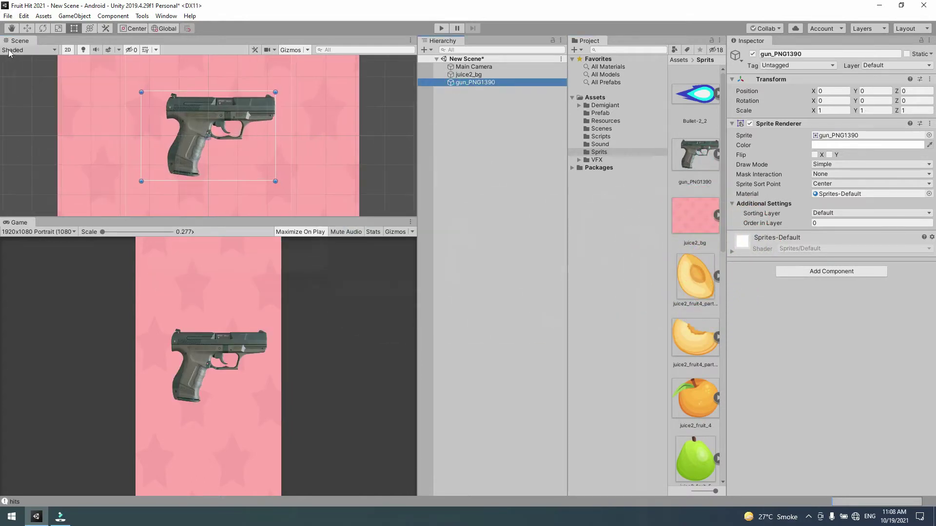
key("r")
left_click_drag(208, 136, 214, 164)
left_click(911, 101)
type("90")
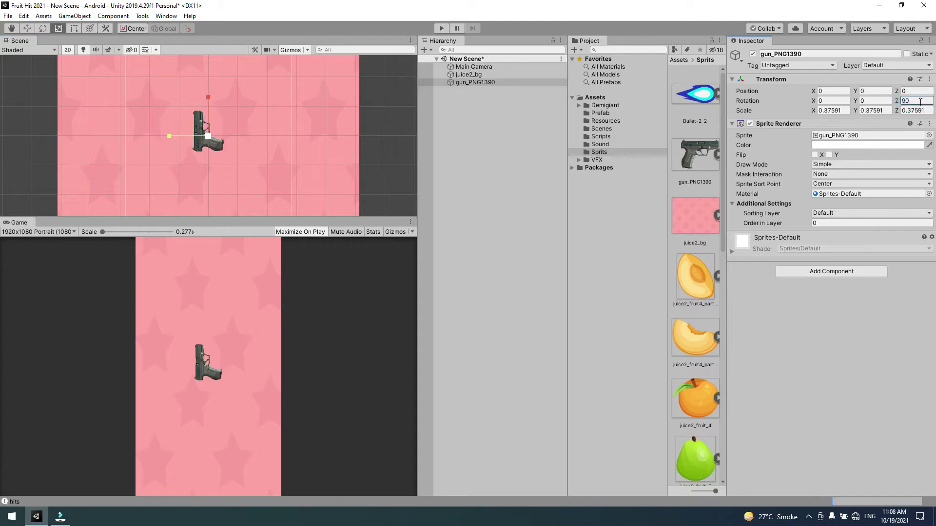
type("w")
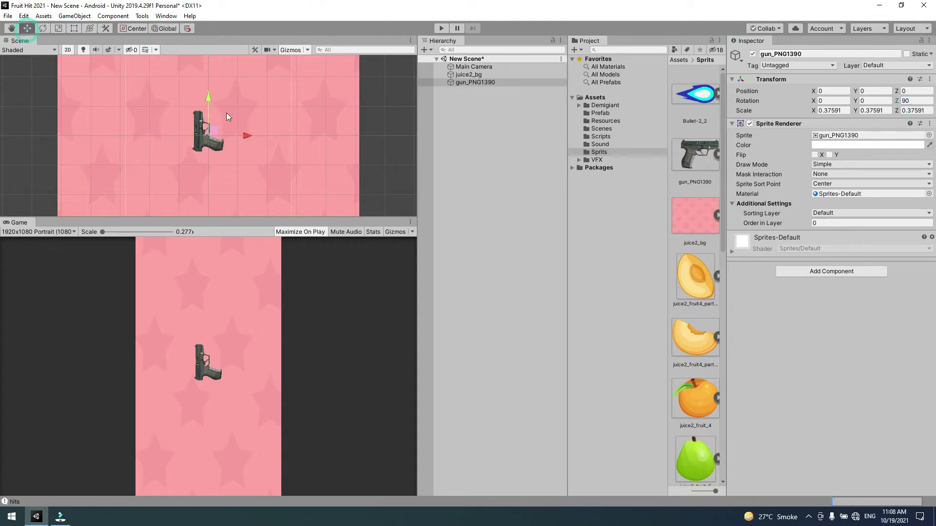
Step: Move the gun down near the bottom of the frame at Y -3.95
left_click_drag(208, 95, 207, 204)
scroll(234, 154, "down", 1)
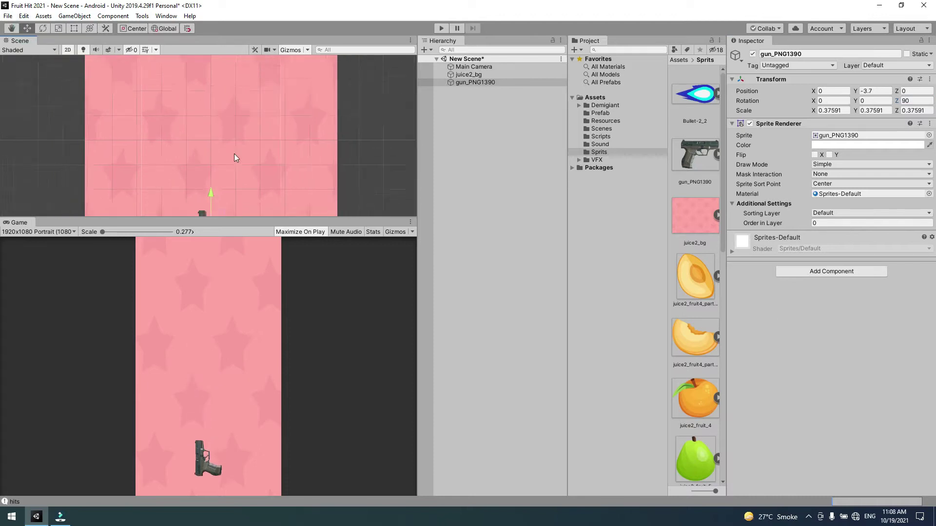
scroll(234, 154, "down", 2)
scroll(200, 93, "down", 2)
left_click_drag(192, 92, 193, 96)
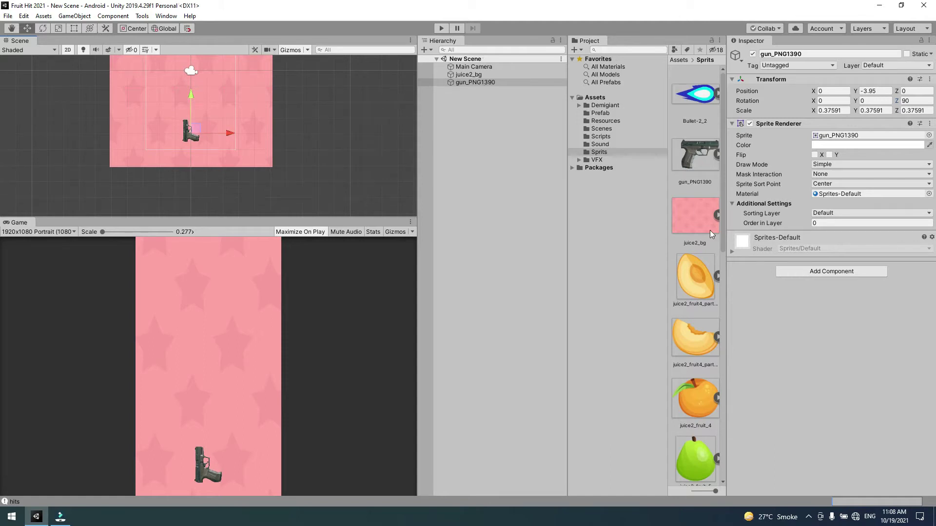
scroll(710, 230, "down", 2)
scroll(689, 242, "down", 1)
scroll(694, 243, "up", 1)
scroll(694, 243, "up", 2)
scroll(694, 220, "down", 2)
scroll(694, 219, "down", 2)
scroll(694, 220, "down", 4)
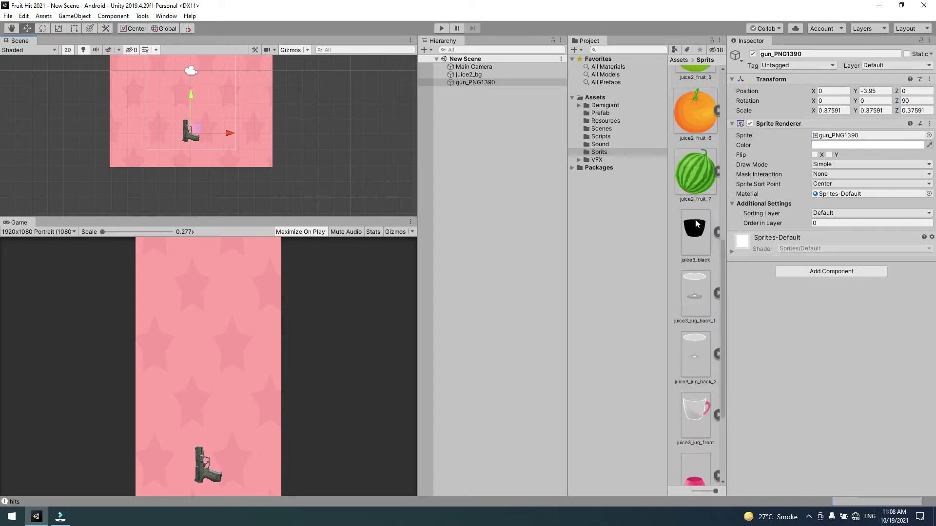
left_click(425, 50)
mouse_move(462, 146)
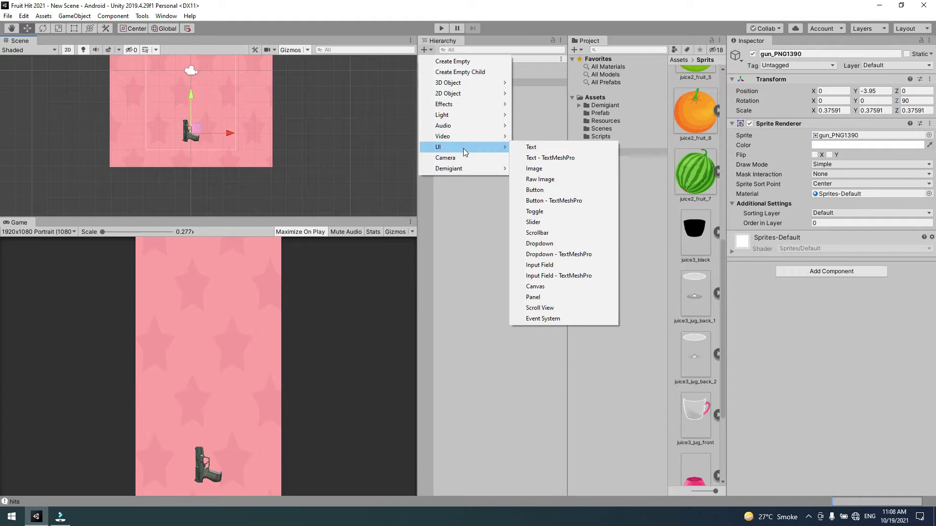
Step: Add a Canvas rendering in Screen Space - Camera with Main Camera as Render Camera
left_click(545, 286)
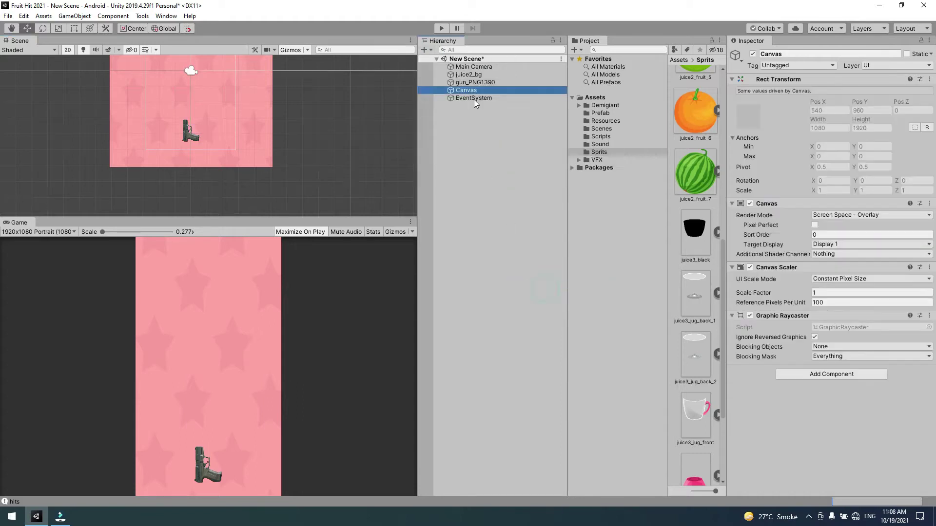
left_click(861, 219)
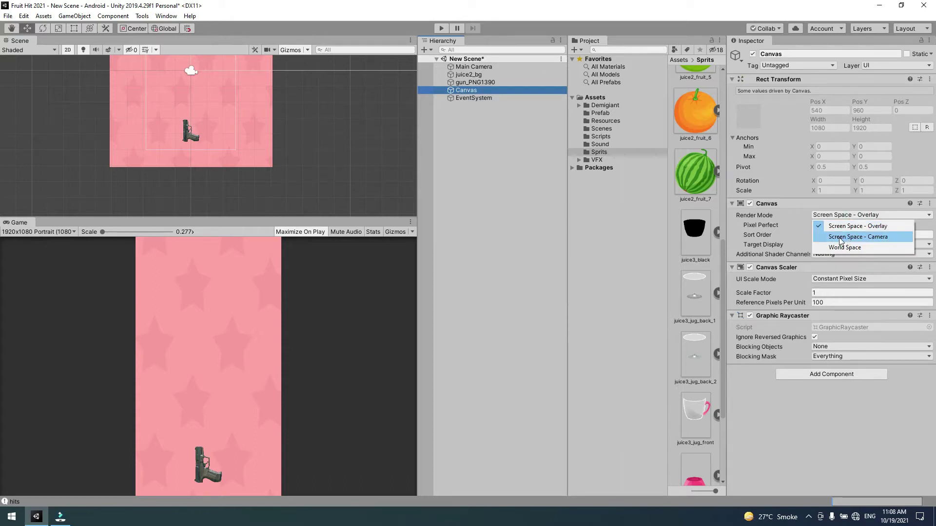
left_click(857, 237)
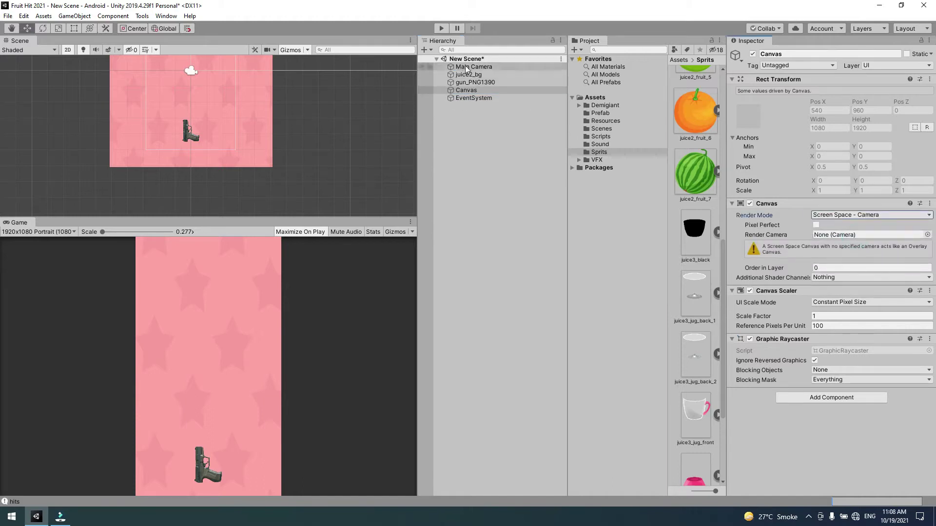
left_click_drag(845, 239, 852, 242)
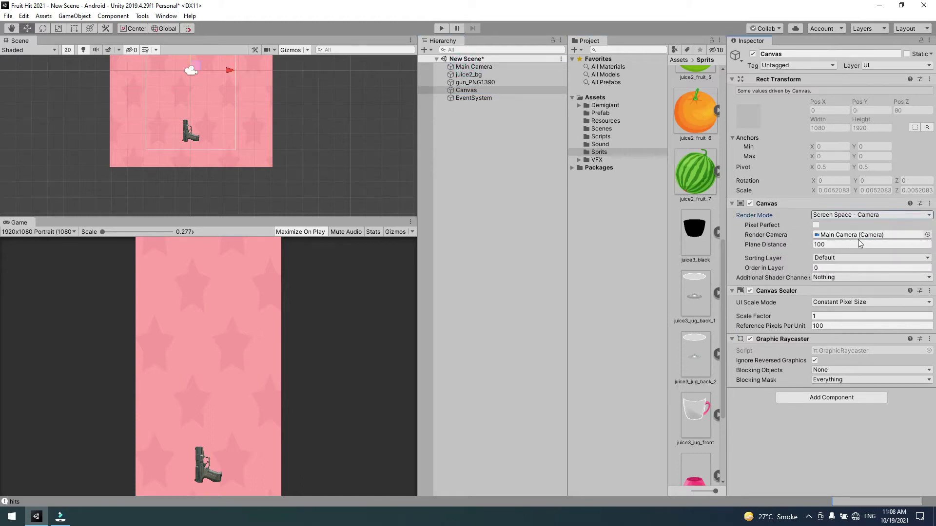
Step: Make the Canvas scale with screen size at 1080×1920, balanced width-height match, and save
left_click(888, 303)
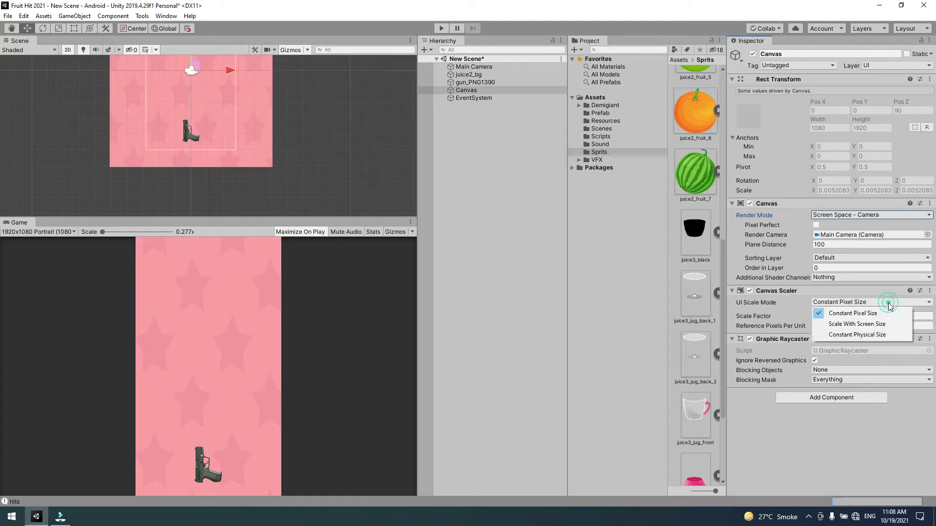
left_click(868, 327)
left_click_drag(822, 336, 858, 336)
left_click(835, 317)
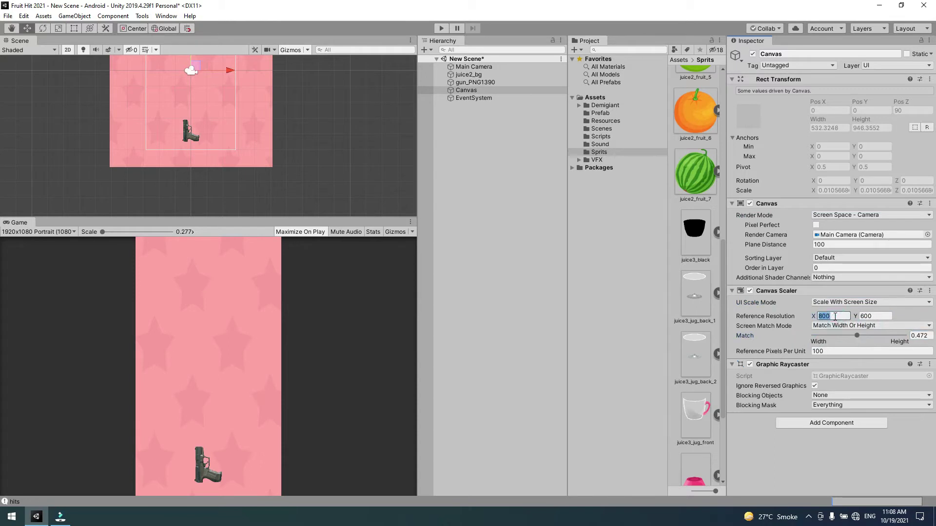
type("1080")
left_click(876, 317)
type("1920")
key("ctrl+s")
Step: Create a UI Image under Canvas using juice3_mixer_1, sized natively to 390×606
right_click(463, 90)
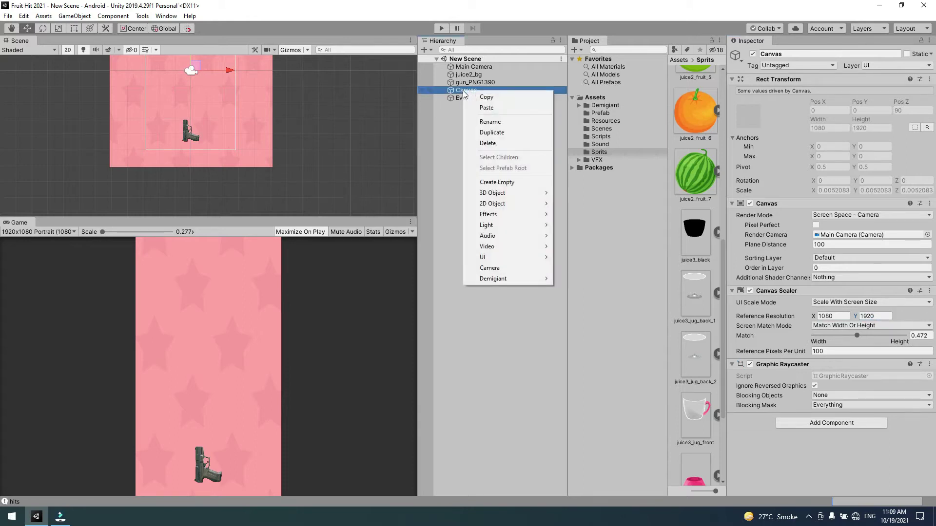
mouse_move(483, 258)
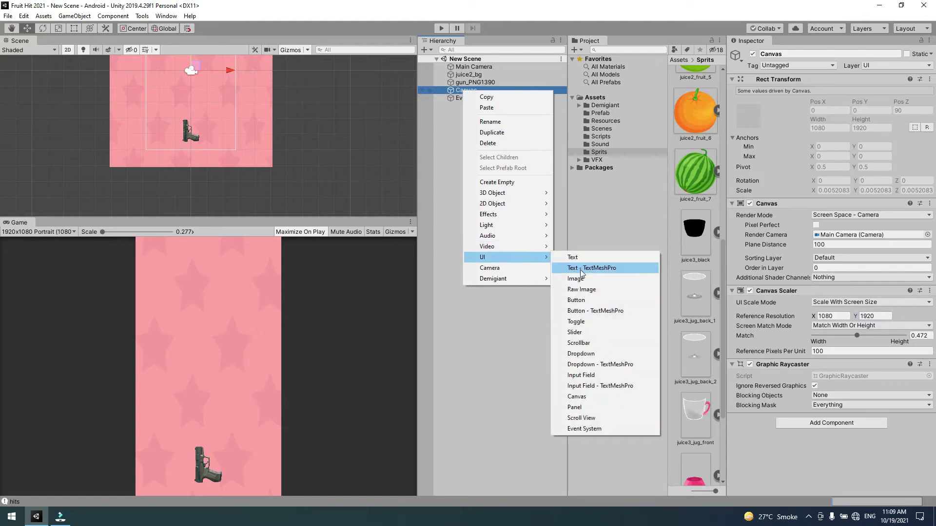
left_click(582, 279)
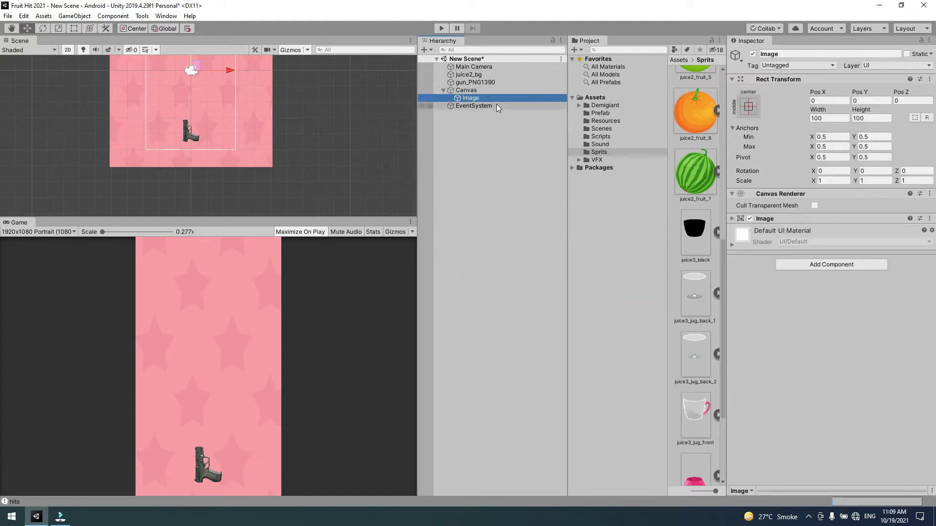
scroll(682, 274, "down", 1)
scroll(682, 274, "down", 3)
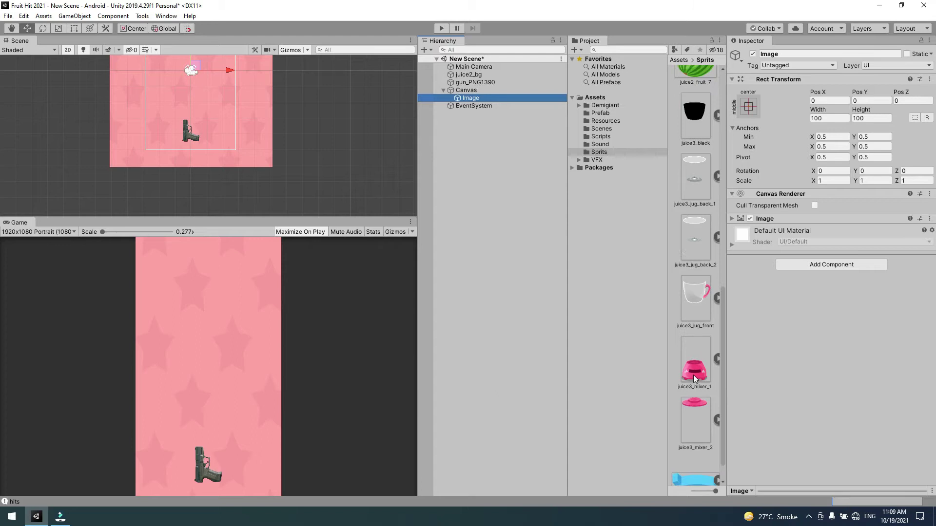
left_click_drag(687, 378, 753, 226)
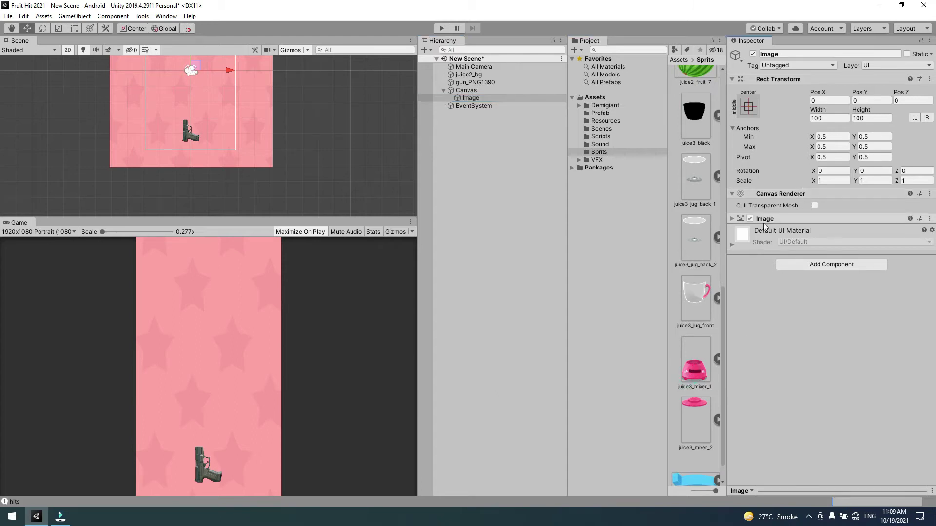
left_click(733, 219)
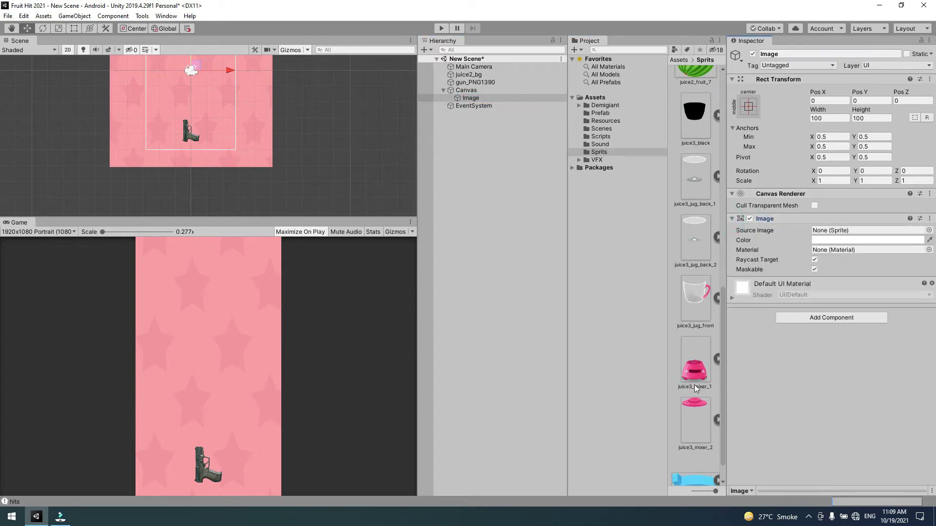
left_click_drag(696, 381, 834, 232)
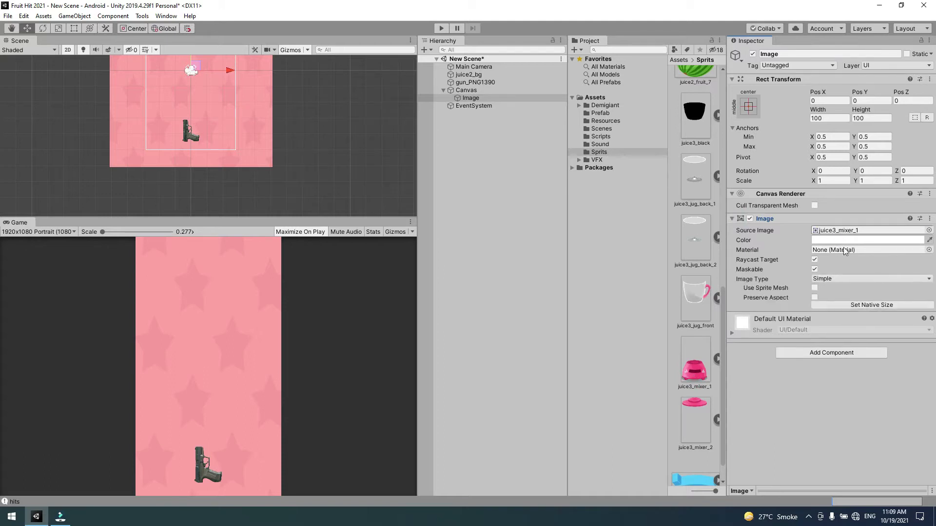
left_click(867, 308)
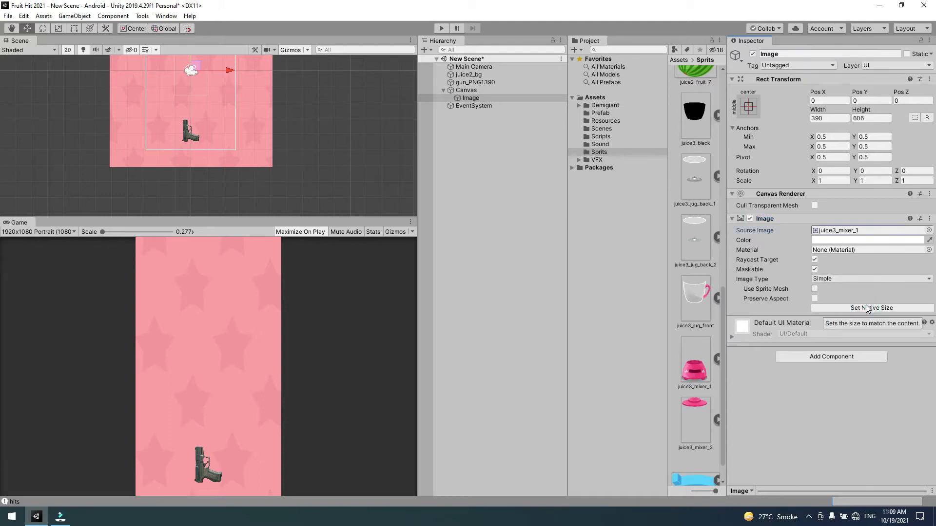
double_click(461, 97)
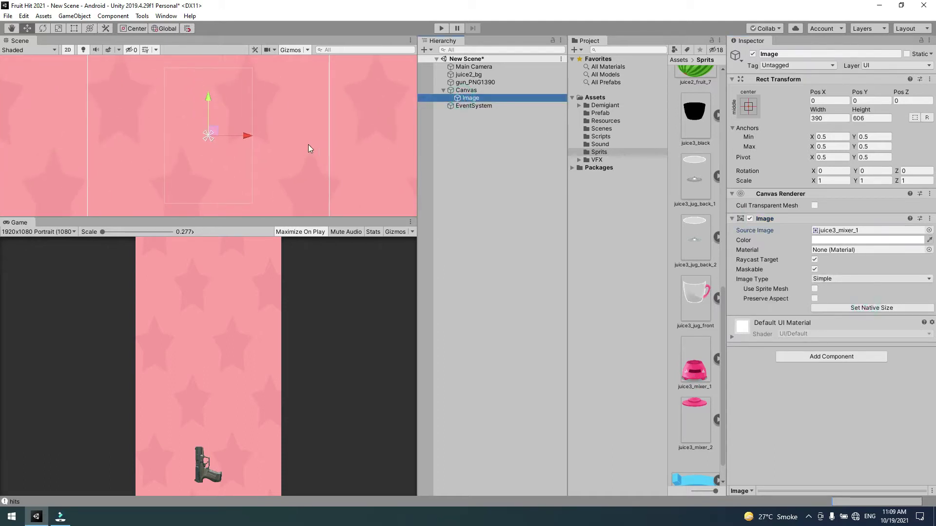
scroll(249, 150, "down", 2)
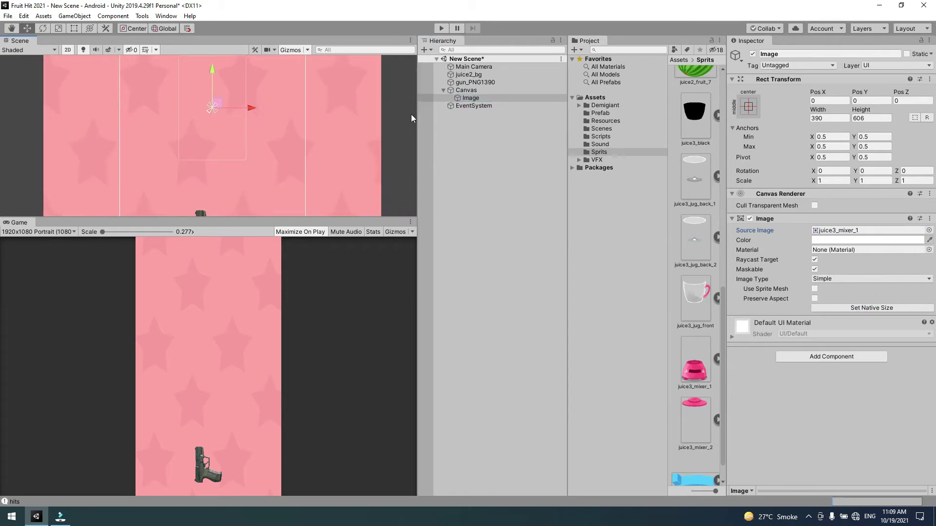
Step: Set the Canvas Order in Layer to 12 so the mixer shows over the background
left_click(468, 90)
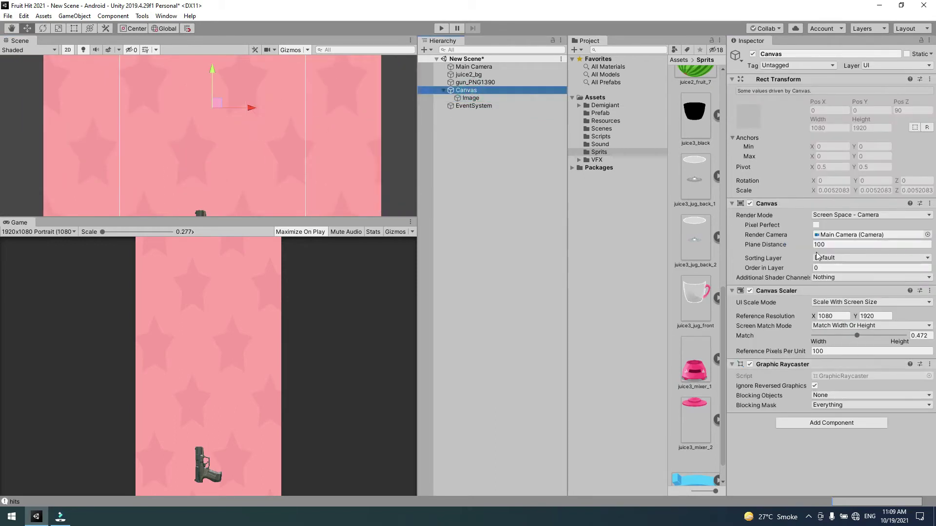
left_click(824, 269)
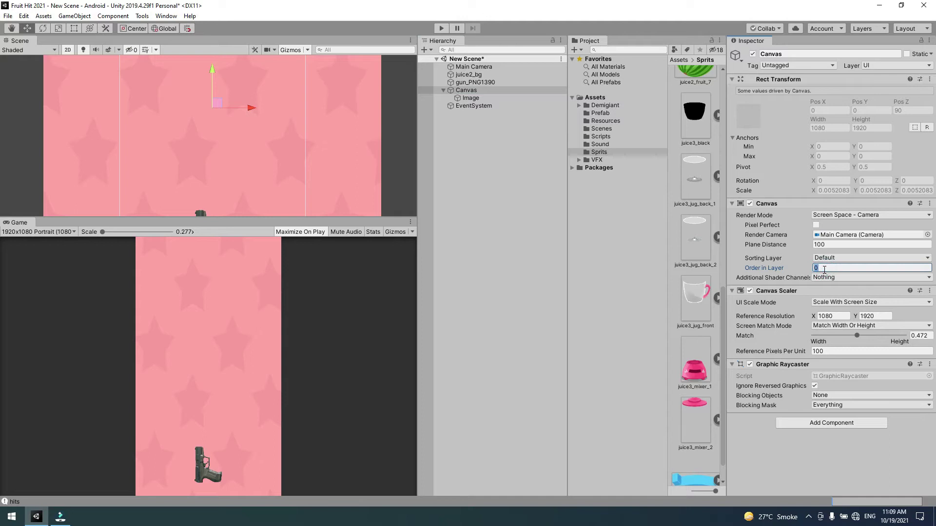
type("12")
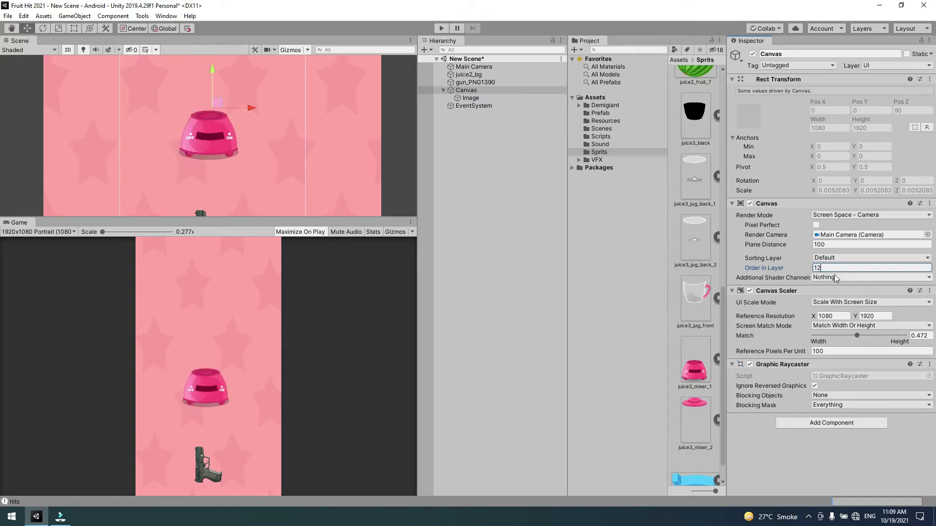
double_click(470, 98)
scroll(274, 153, "down", 3)
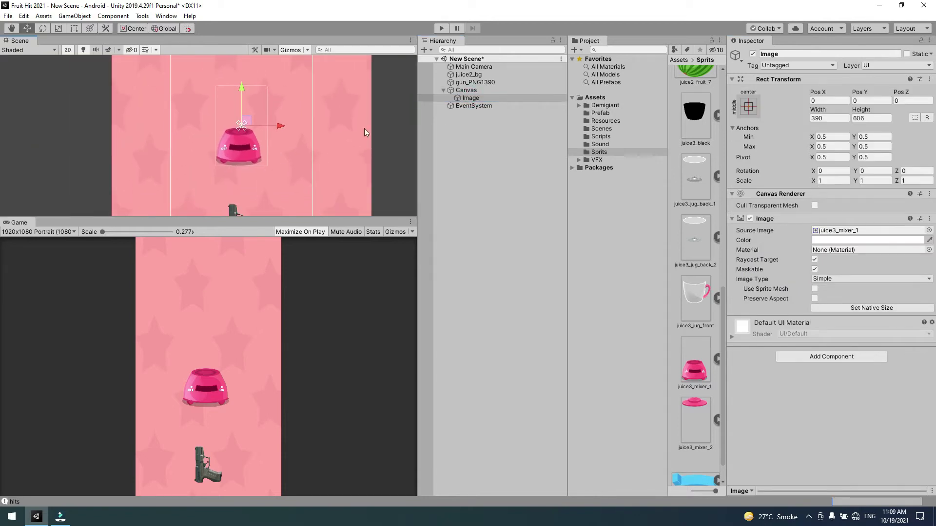
Step: Rename the mixer Image object to juicer_bottom
left_click(468, 99)
left_click(468, 99)
type("juicer_bottom")
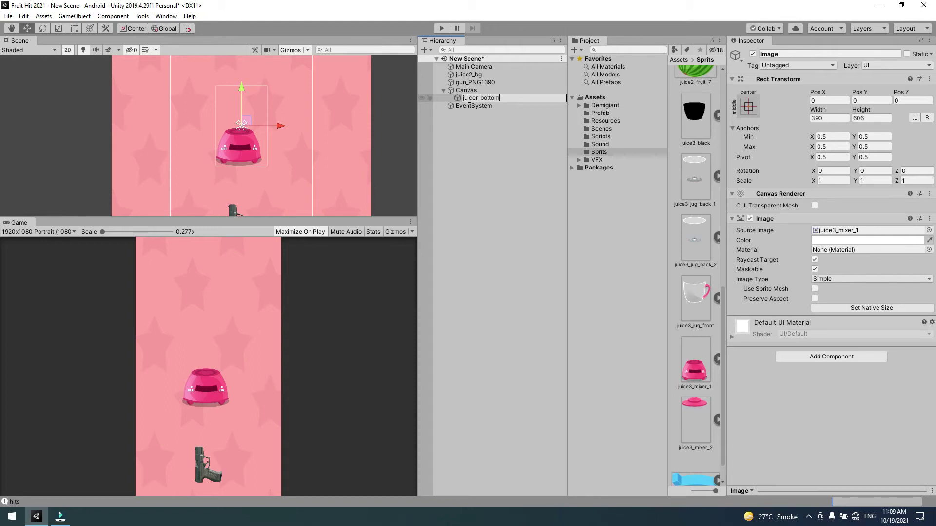
key("Return")
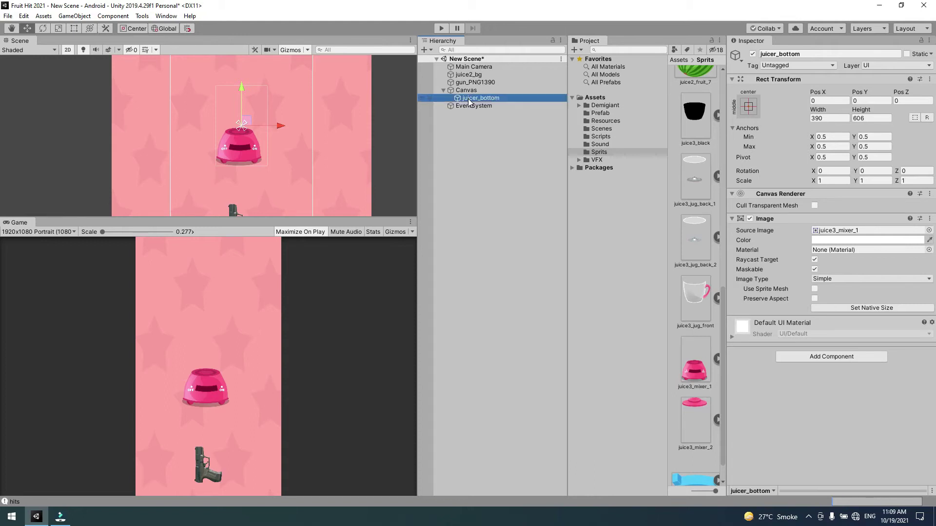
Step: Create an Image under juicer_bottom with juice3_jug_back_1 at native size, named back
right_click(470, 102)
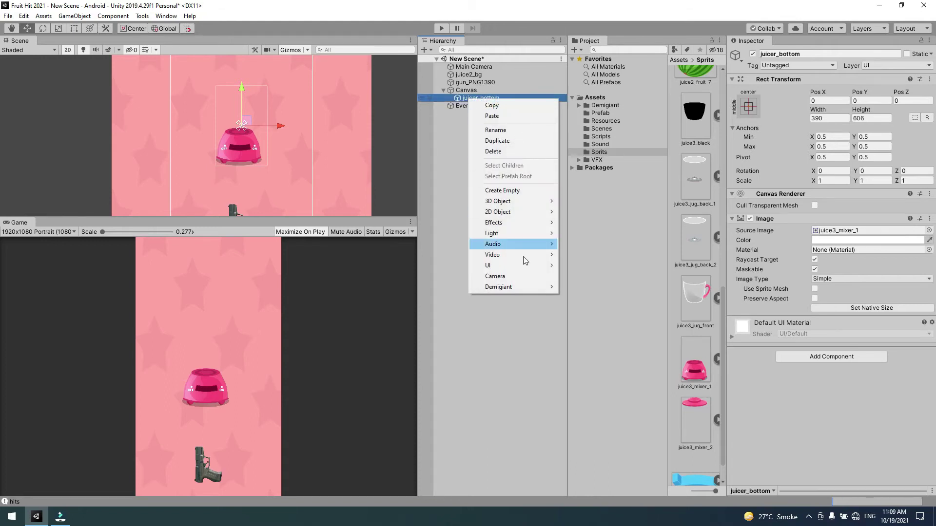
mouse_move(512, 265)
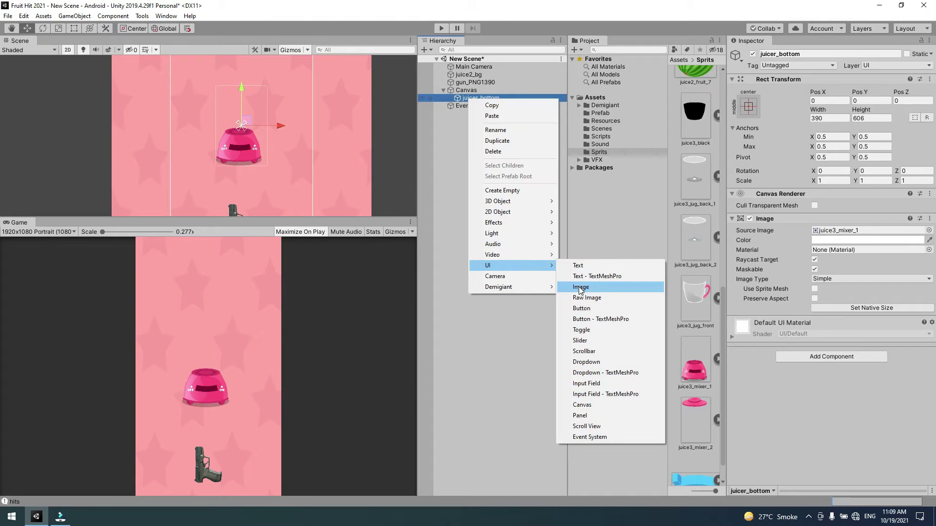
left_click(580, 287)
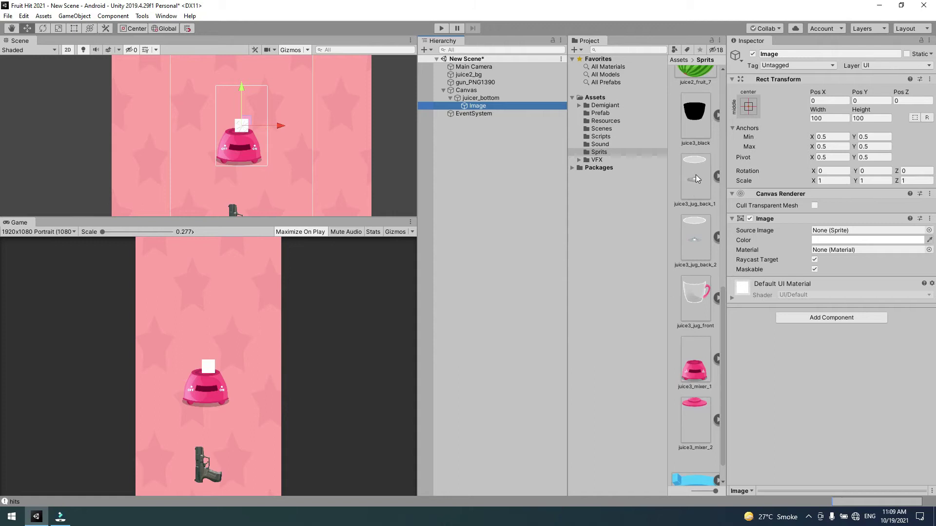
left_click_drag(697, 180, 842, 234)
left_click(877, 310)
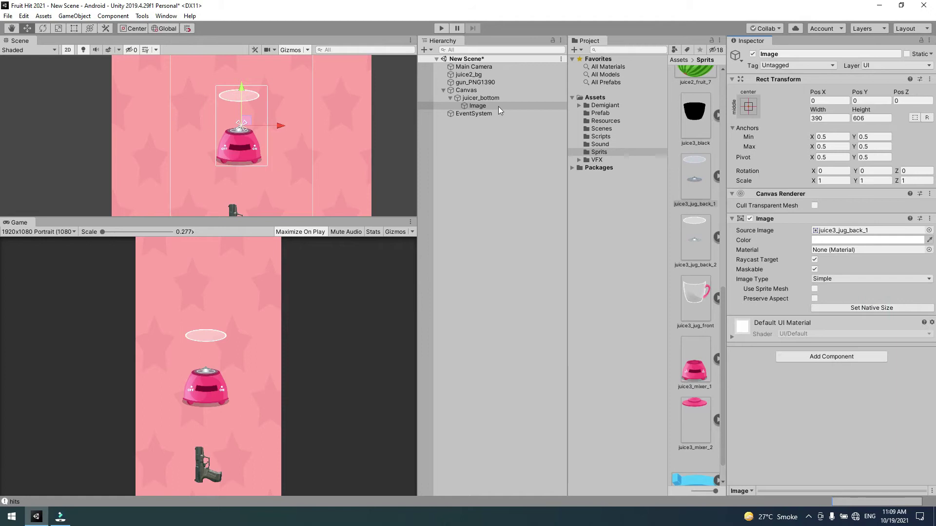
double_click(478, 105)
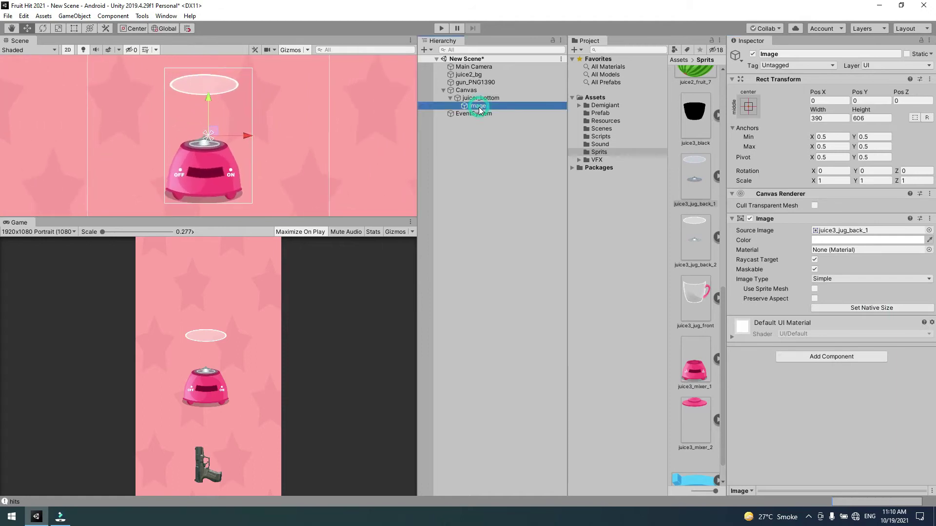
type("back")
key("Return")
Step: Create an Image under back showing juice3_black at native size
right_click(480, 109)
mouse_move(520, 274)
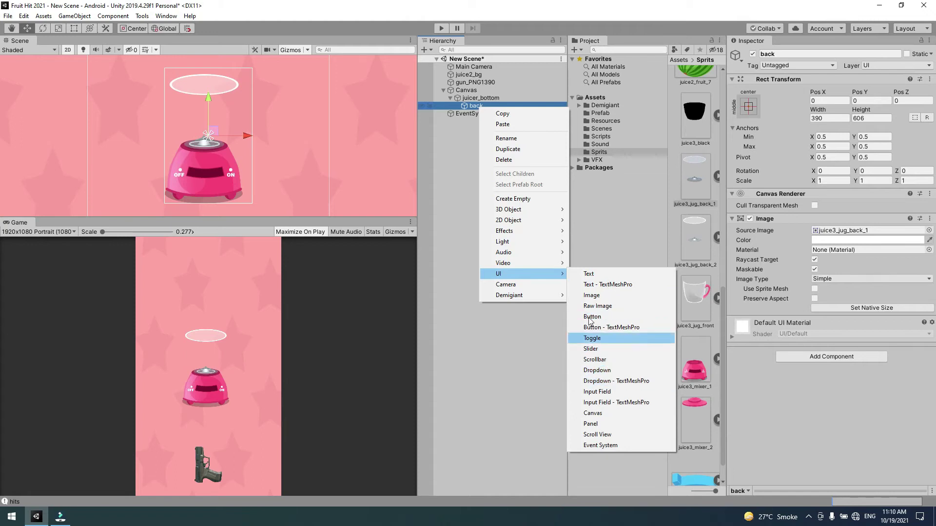
left_click(593, 294)
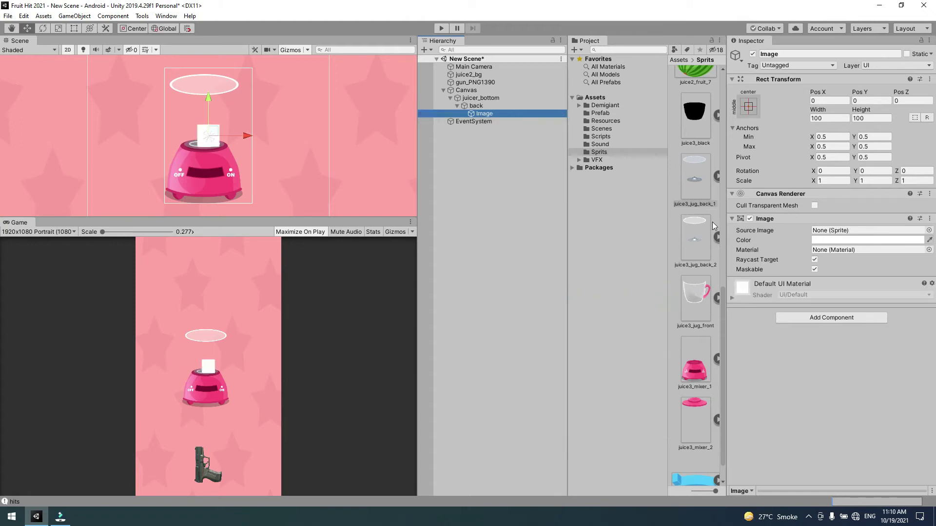
left_click_drag(702, 121, 848, 230)
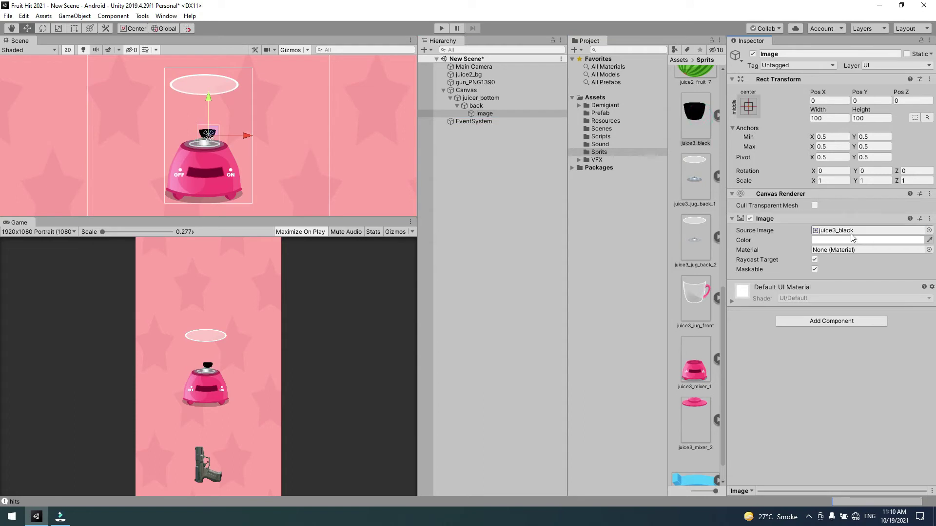
left_click(867, 309)
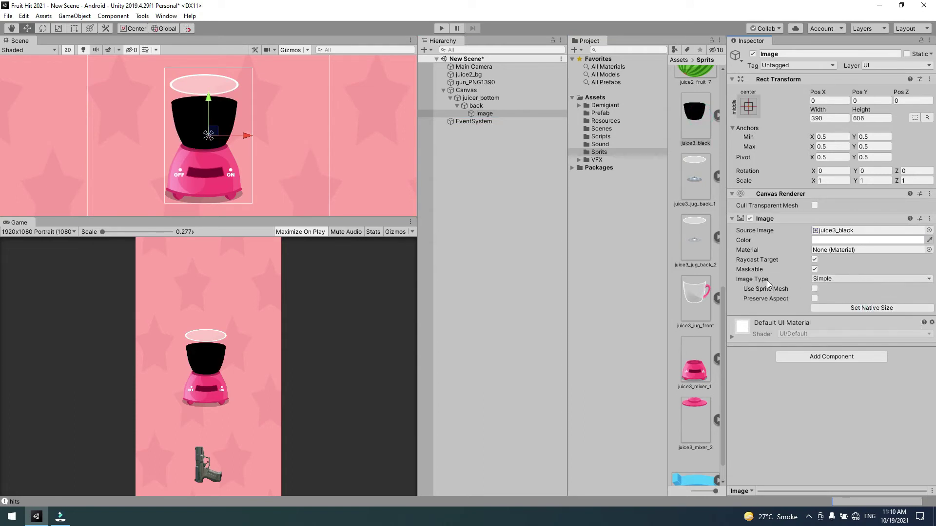
Step: Make the image Filled with Vertical fill, leave it full, and rename it filler
left_click(846, 280)
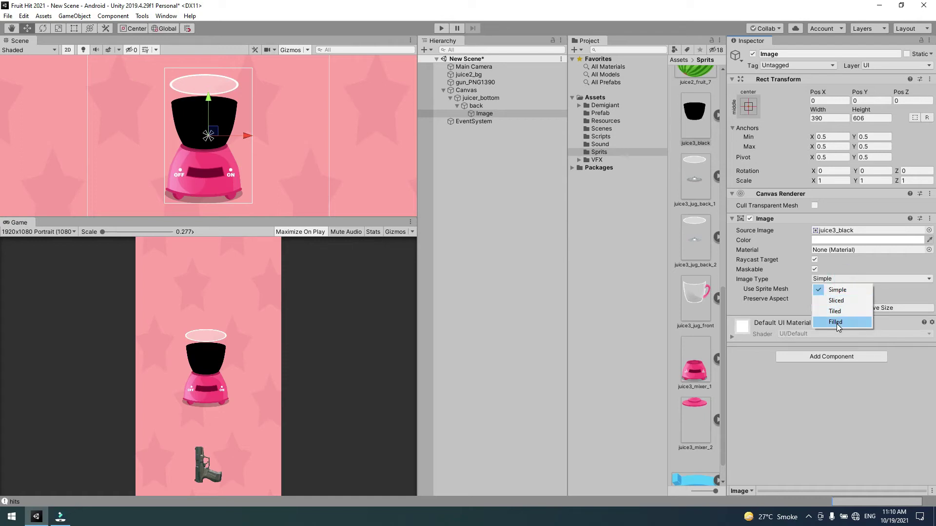
left_click(836, 322)
left_click(841, 288)
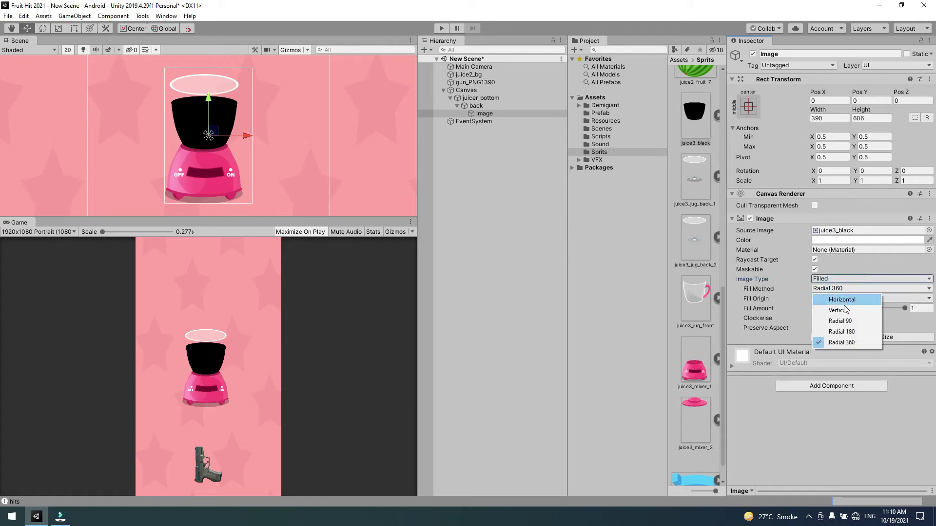
left_click(845, 311)
mouse_move(903, 313)
left_mouse_down()
mouse_move(807, 317)
mouse_move(898, 314)
left_mouse_up()
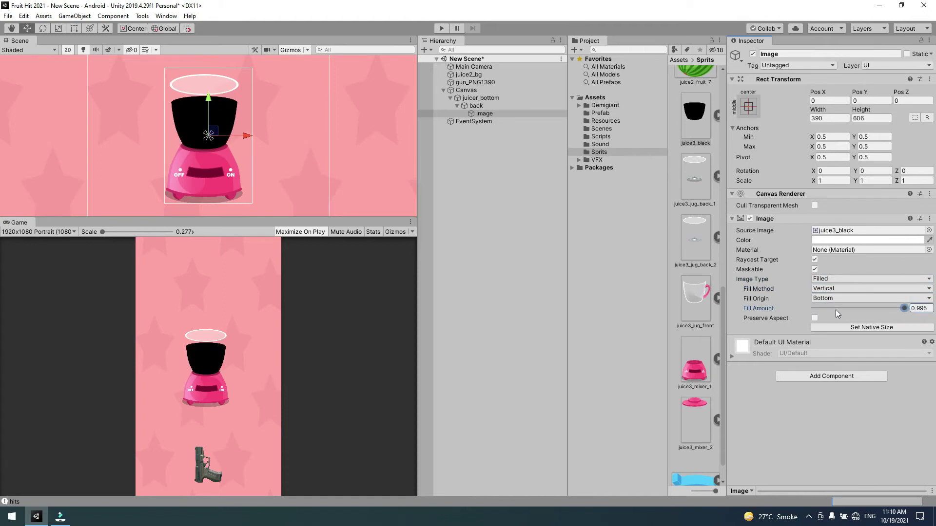
left_click_drag(898, 315, 906, 308)
left_click(485, 115)
type("fill")
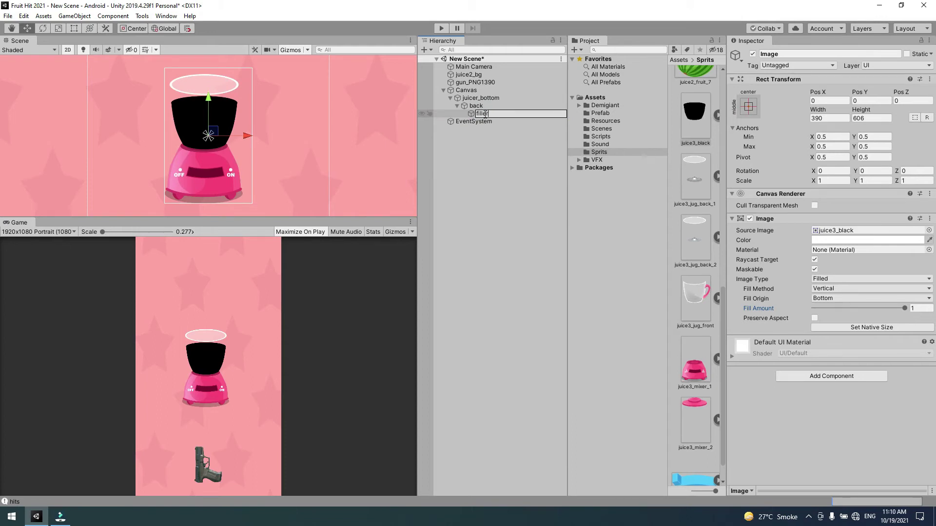
key("Return")
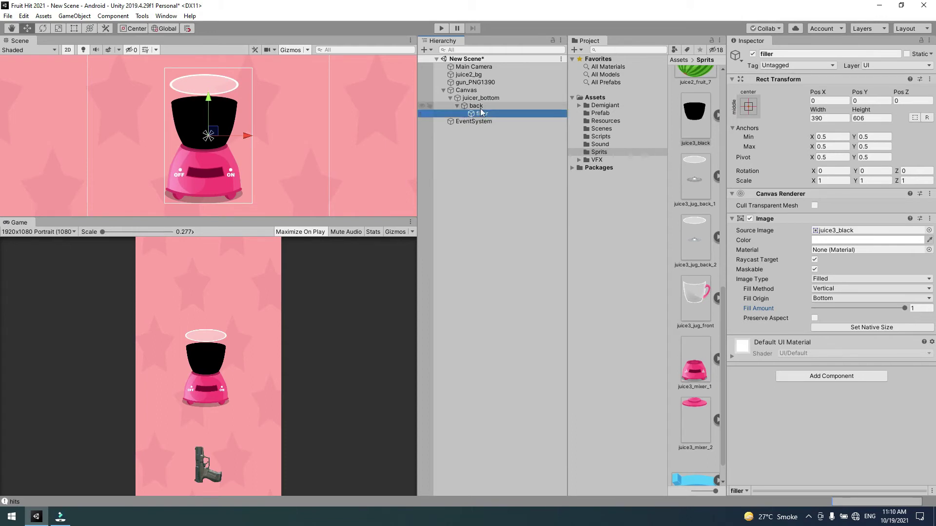
Step: Create a filler child Image showing juice3_jug_front at native size, renamed front
right_click(485, 119)
mouse_move(505, 282)
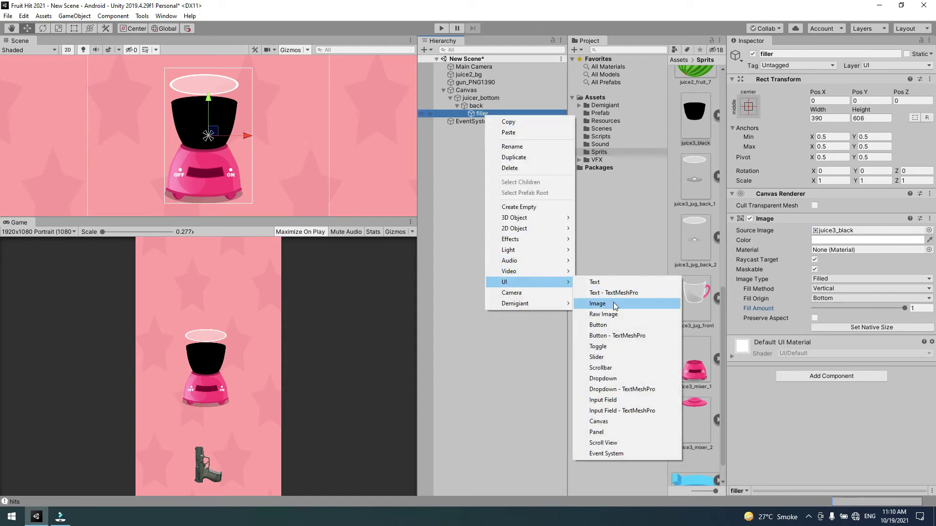
left_click(614, 305)
left_click_drag(694, 292, 837, 233)
left_click(868, 308)
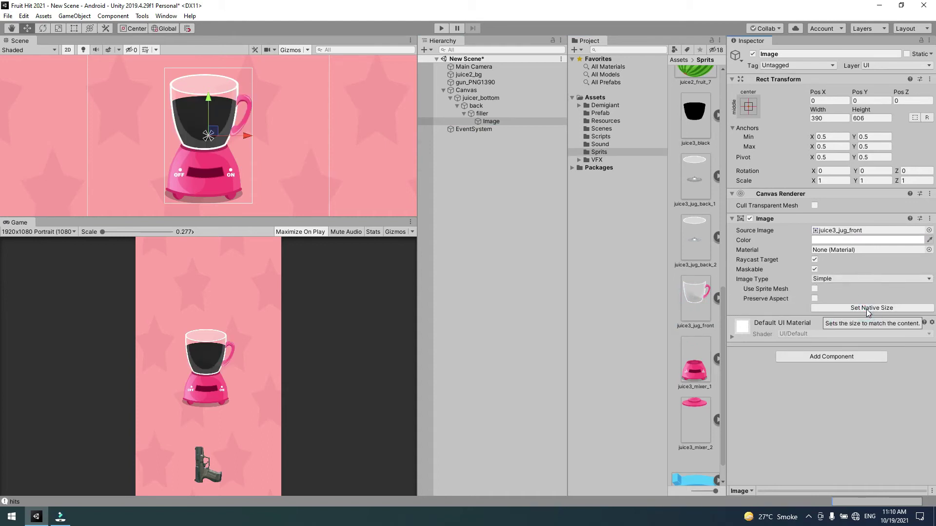
left_click(494, 122)
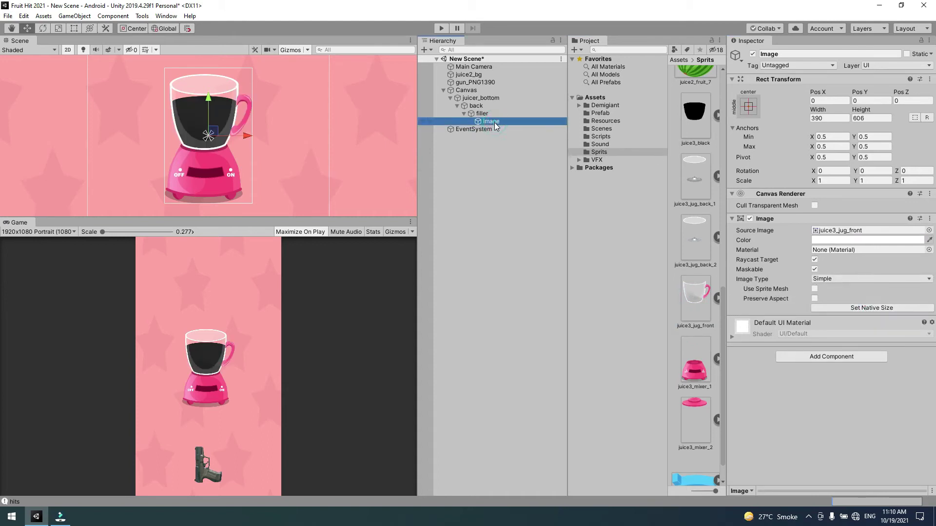
left_click(494, 122)
type("fron")
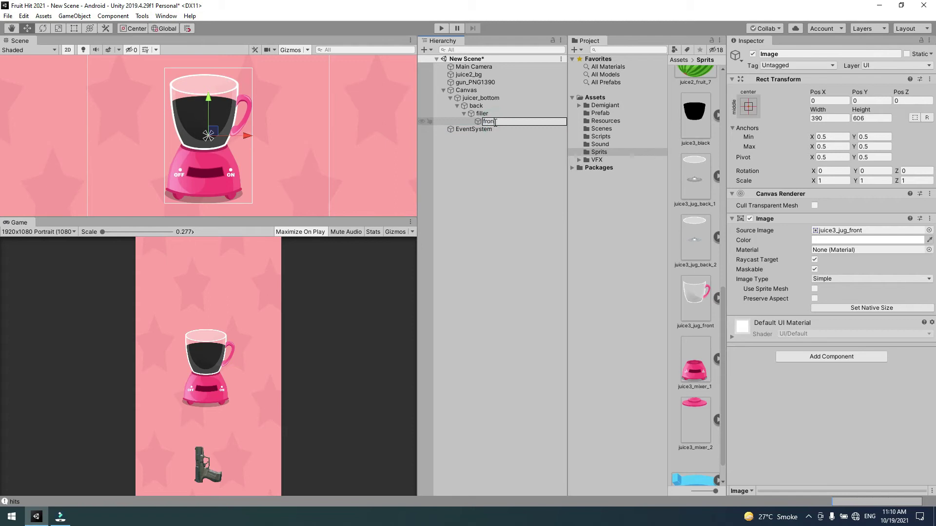
type("t")
key("Return")
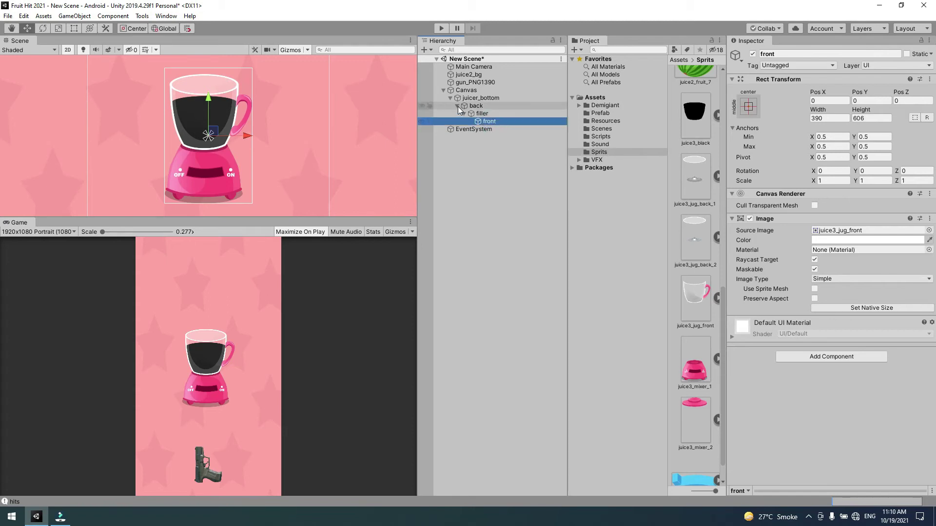
Step: Create an Image under back with the juice3_mixer_2 lid sprite at native size, named top
left_click(457, 105)
right_click(476, 107)
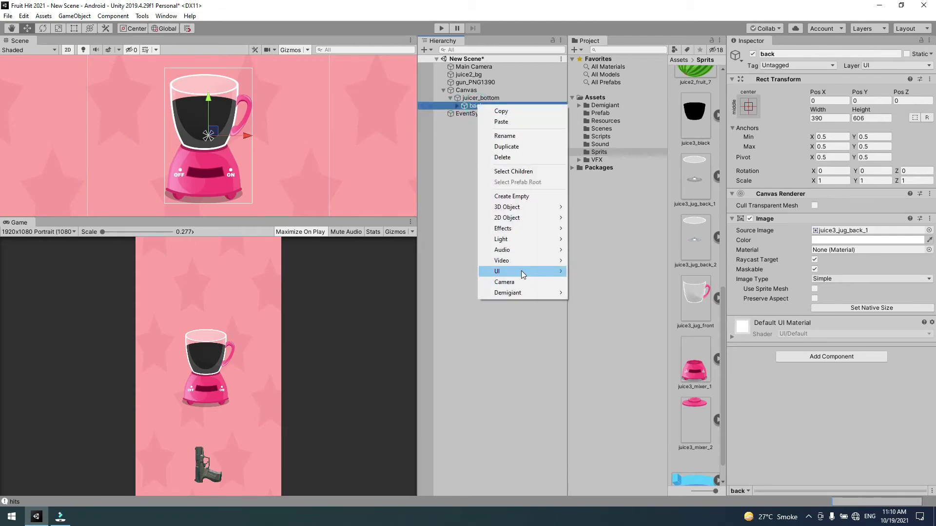
mouse_move(520, 271)
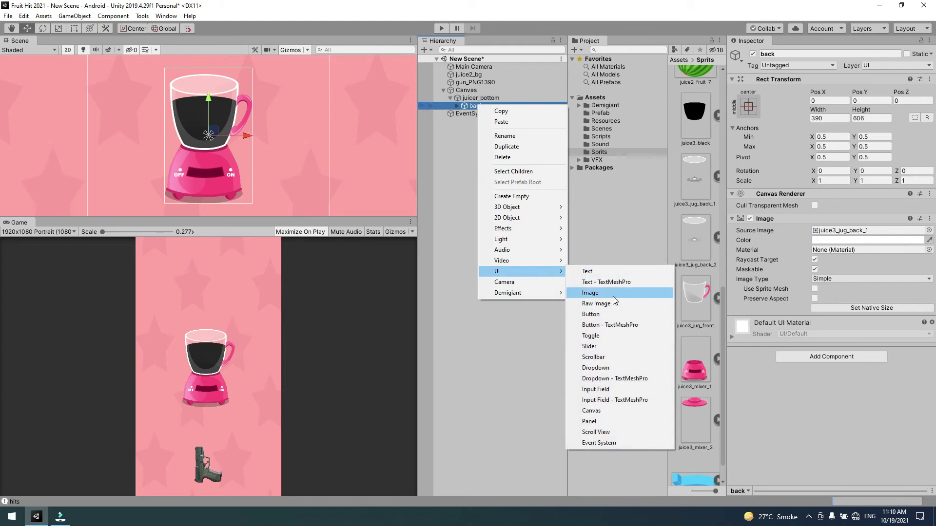
left_click(590, 293)
left_click_drag(693, 413, 827, 232)
left_click(872, 308)
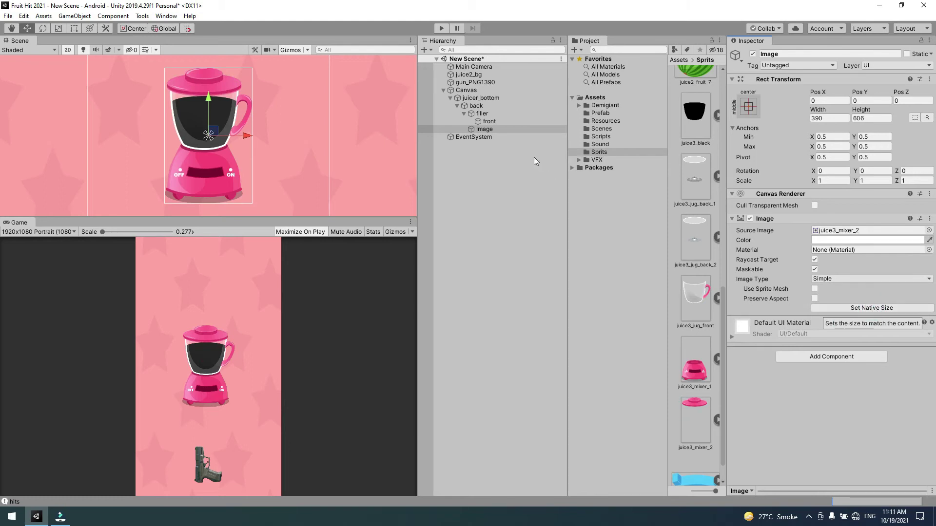
left_click(495, 131)
left_click(494, 131)
type("top")
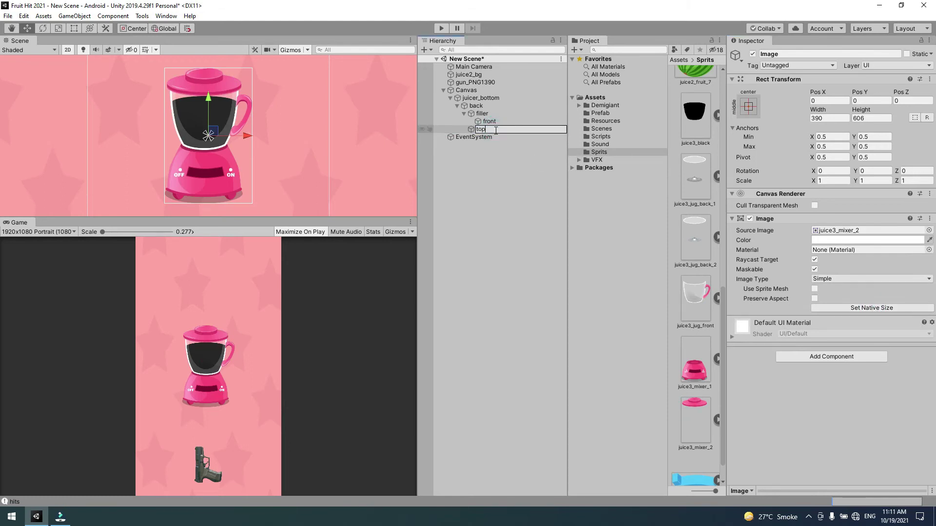
key("Return")
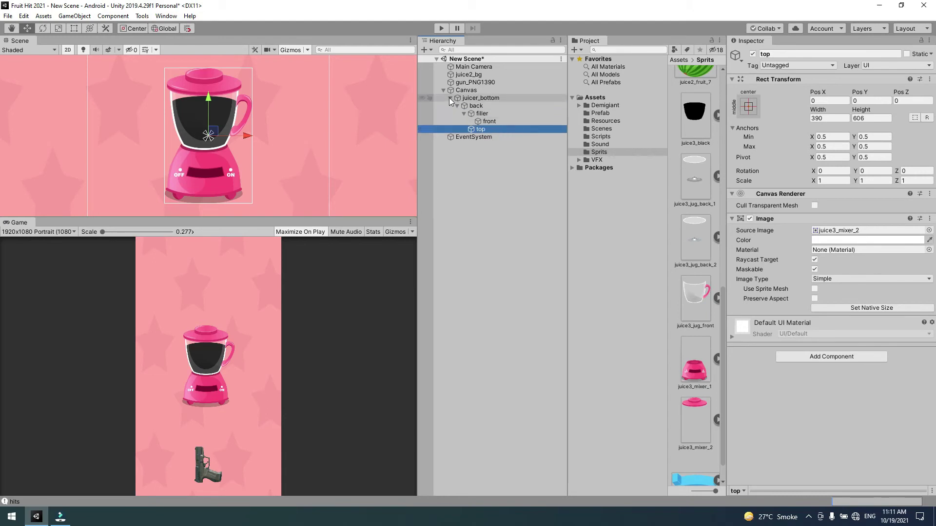
Step: Move the juicer_bottom group to the bottom-left of the screen beside the gun
left_click(449, 97)
left_click(479, 97)
scroll(195, 132, "down", 2)
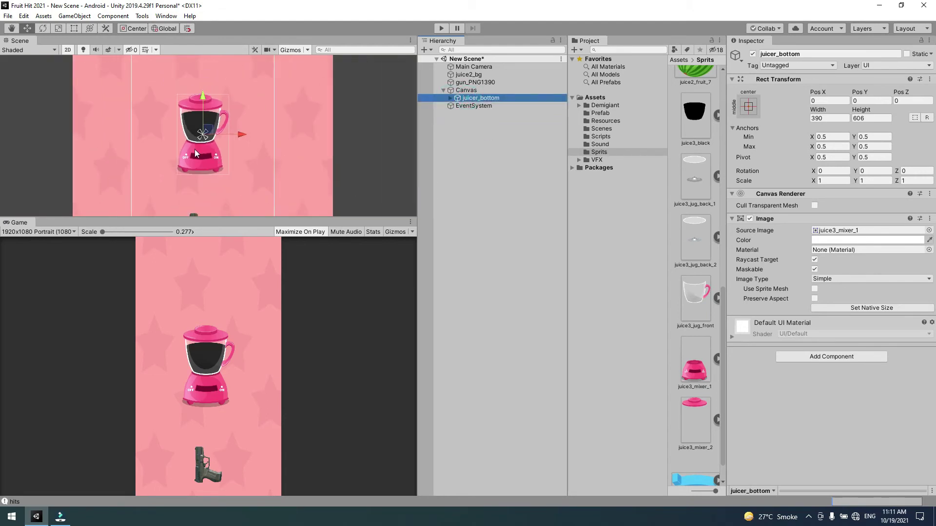
left_click_drag(238, 102, 208, 167)
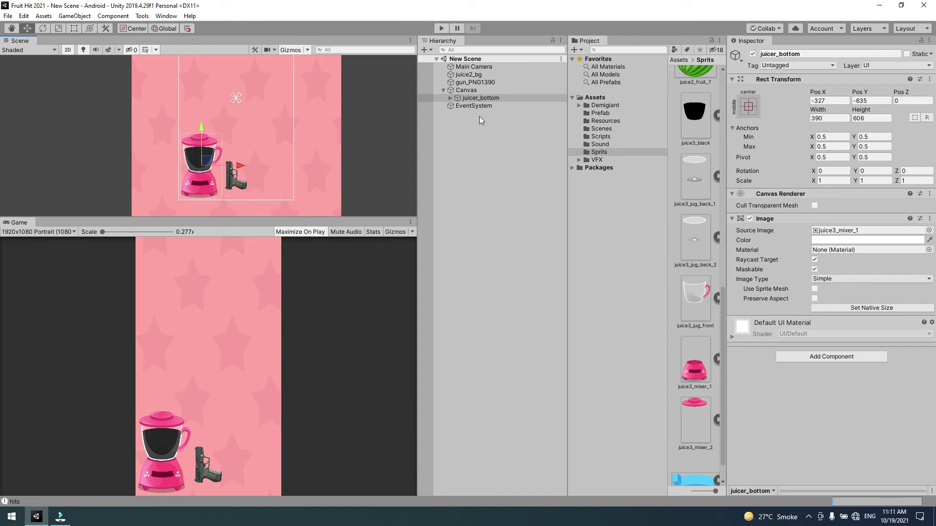
left_click(443, 90)
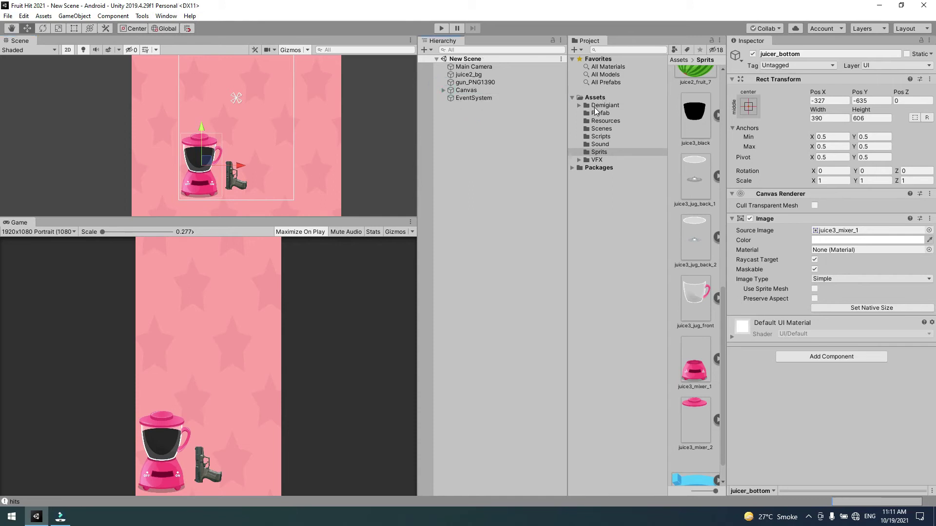
Step: Drag the DOTween Pro package into the project, then dismiss its import dialog
left_click(878, 4)
mouse_move(503, 71)
left_mouse_down()
mouse_move(61, 516)
mouse_move(595, 103)
left_mouse_up()
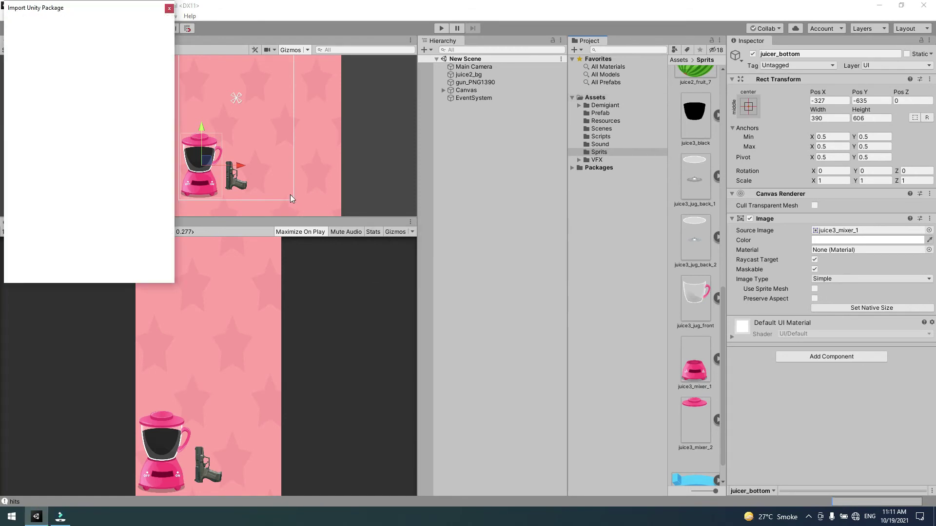
scroll(108, 173, "down", 5)
scroll(109, 173, "down", 5)
scroll(108, 168, "down", 5)
scroll(108, 168, "down", 5)
scroll(110, 169, "down", 5)
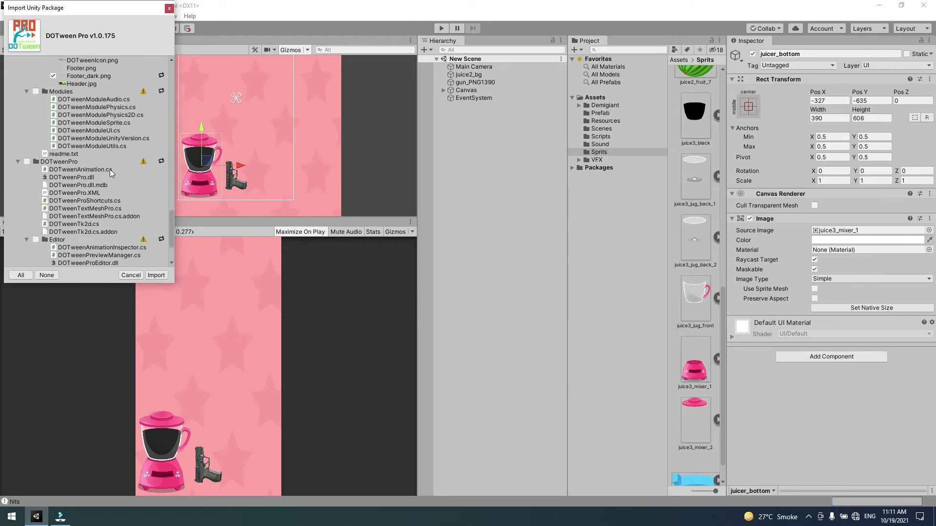
left_click(169, 9)
left_click(471, 137)
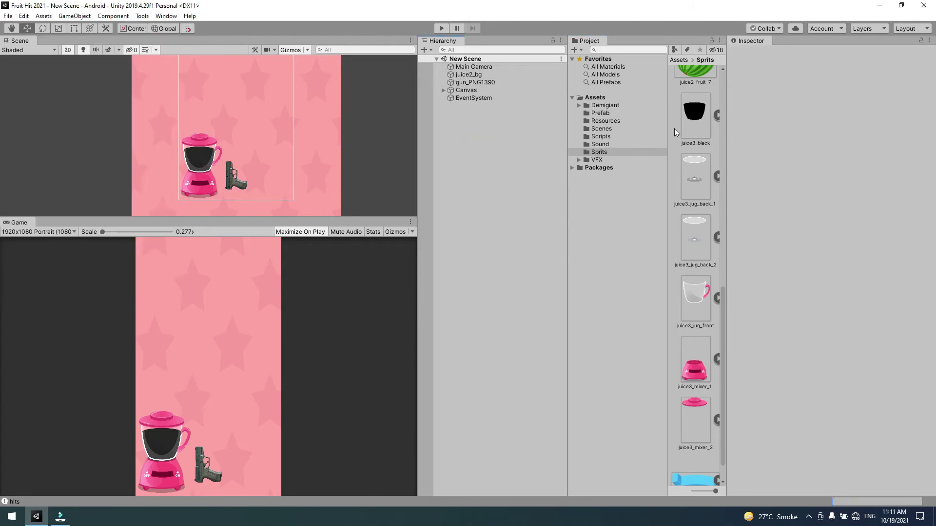
scroll(695, 146, "up", 3)
scroll(693, 218, "up", 4)
scroll(693, 217, "up", 2)
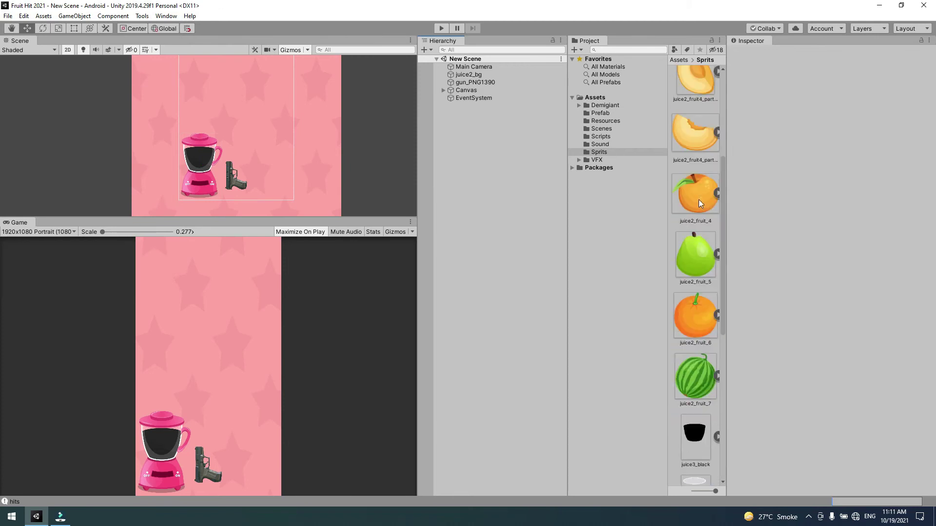
Step: Place the juice2_fruit_4 orange sprite in the scene and shrink it to about 0.57 scale
left_click(699, 198)
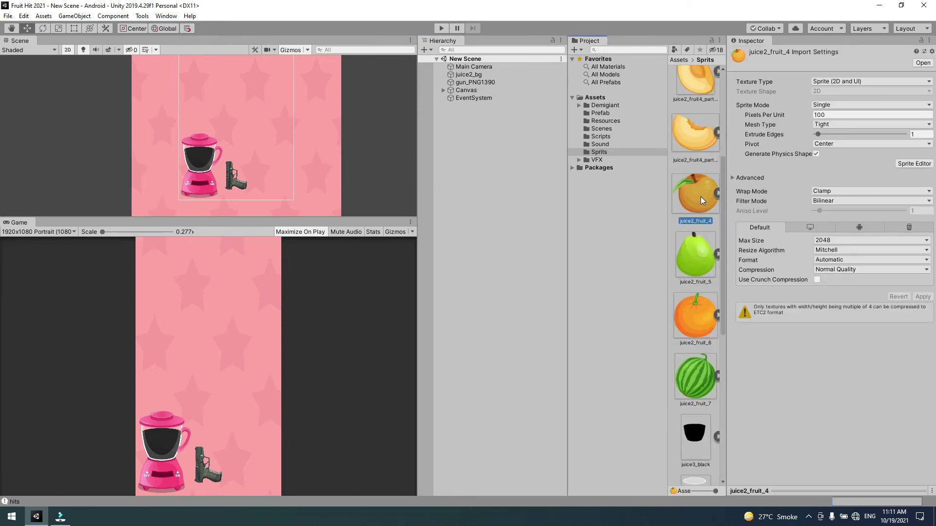
left_click_drag(697, 197, 511, 173)
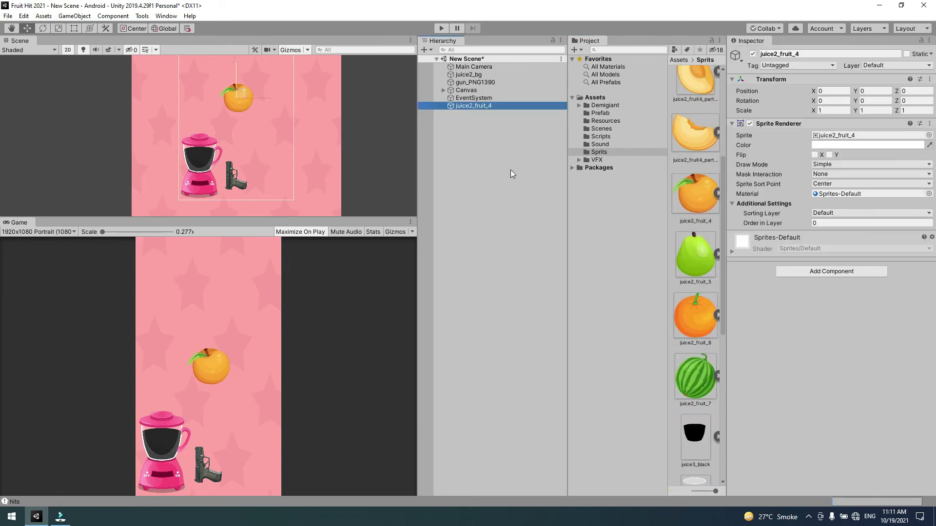
double_click(466, 109)
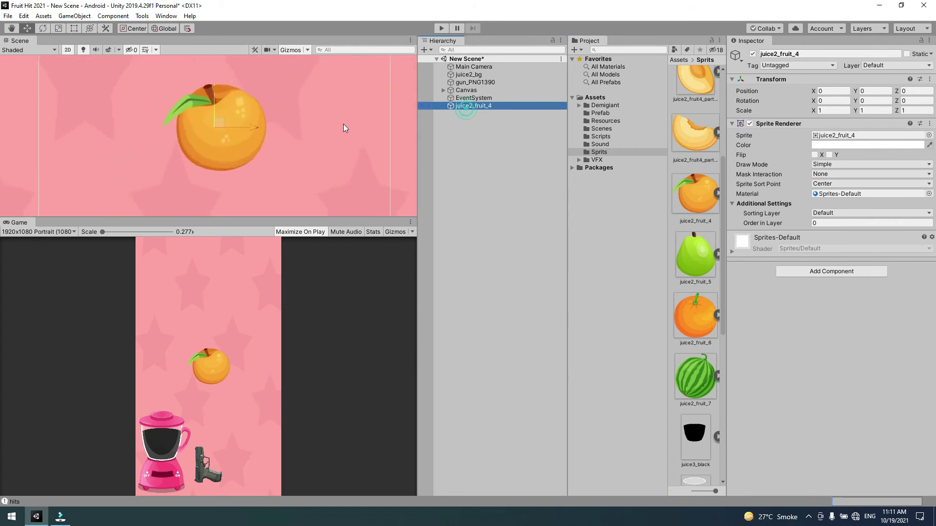
left_click(57, 29)
scroll(126, 137, "down", 3)
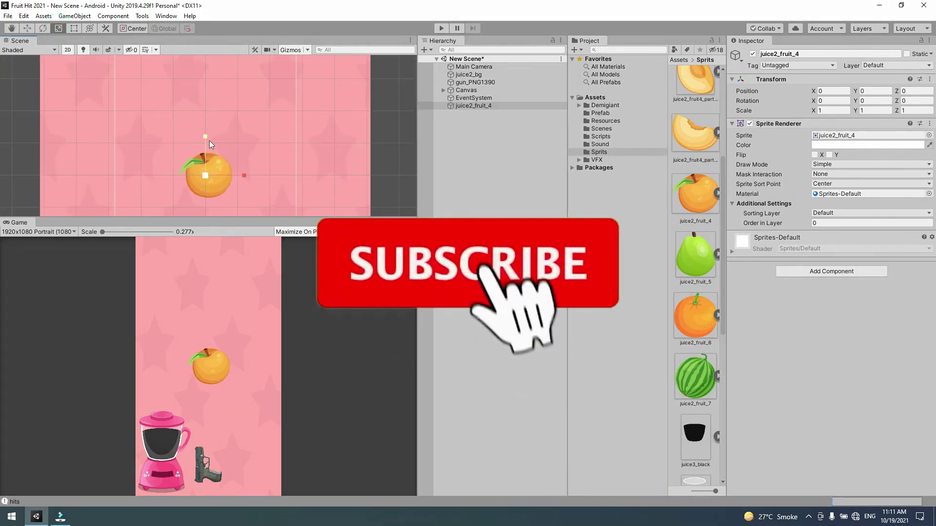
left_click_drag(206, 174, 183, 188)
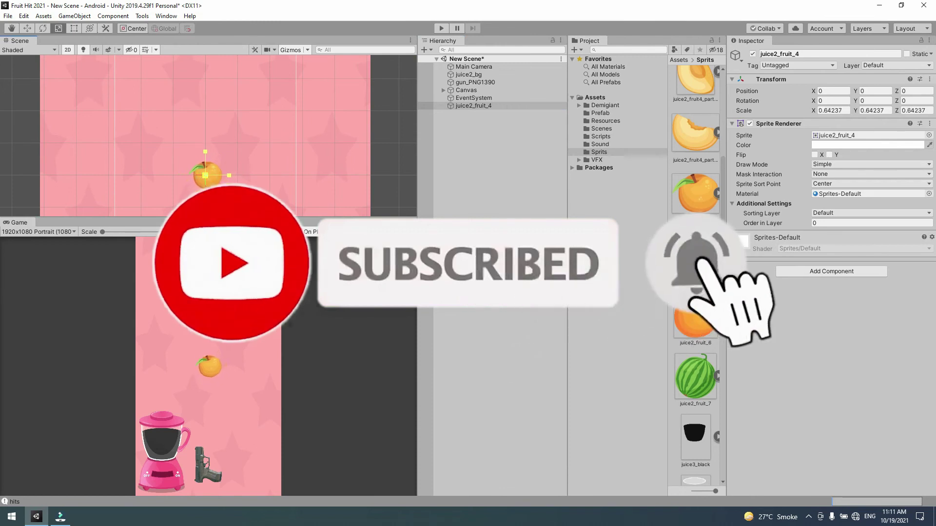
Step: Raise the orange higher in the scene and set its Order in Layer to 6
key("w")
scroll(97, 138, "down", 2)
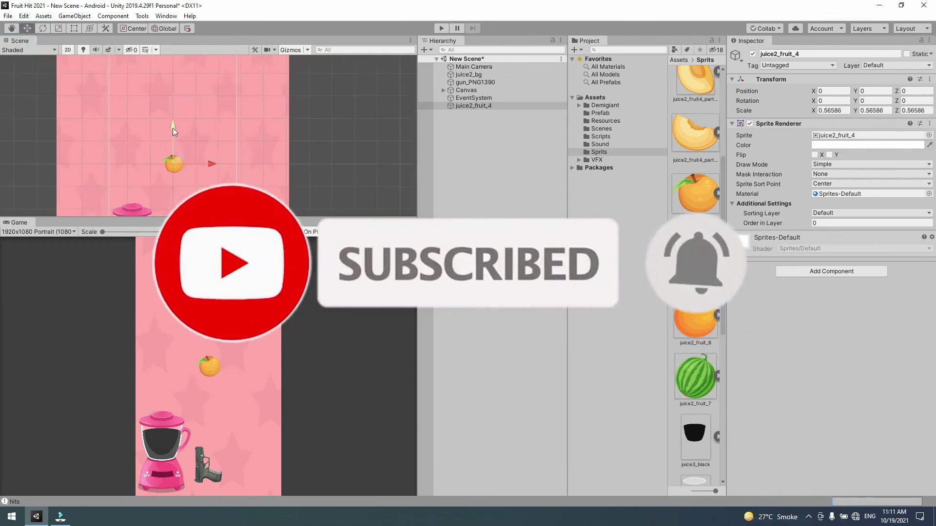
mouse_move(173, 131)
left_mouse_down()
mouse_move(176, 112)
mouse_move(207, 119)
left_mouse_up()
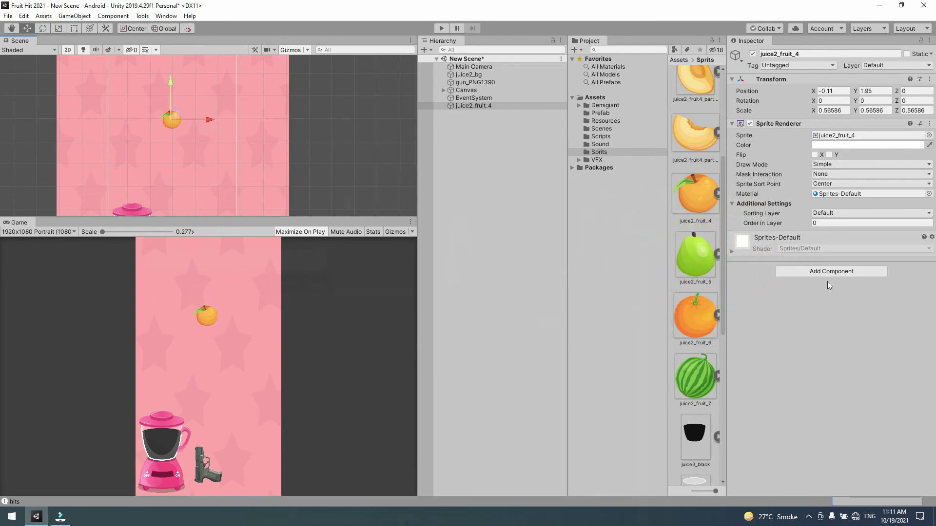
left_click(822, 226)
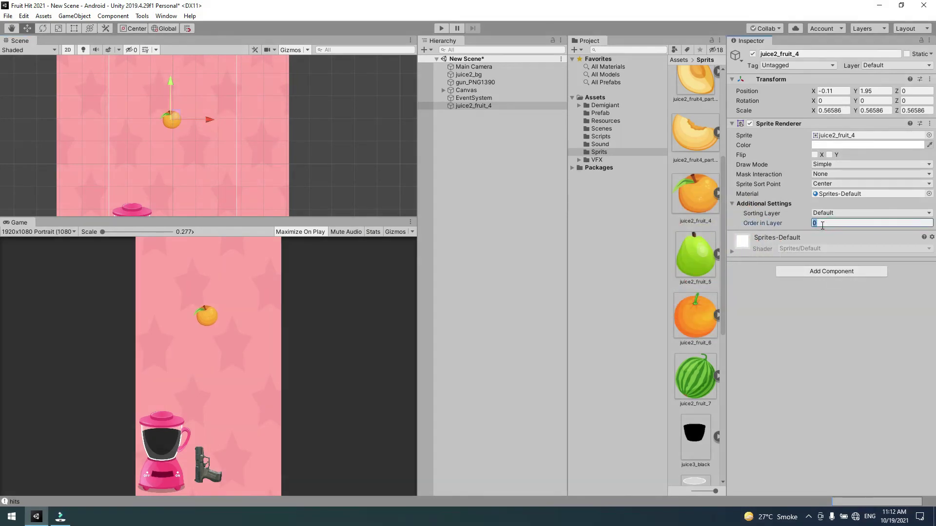
type("6")
Step: Add a DOTween Animation to the orange, set to Rotate with a Z target of 180
left_click(836, 275)
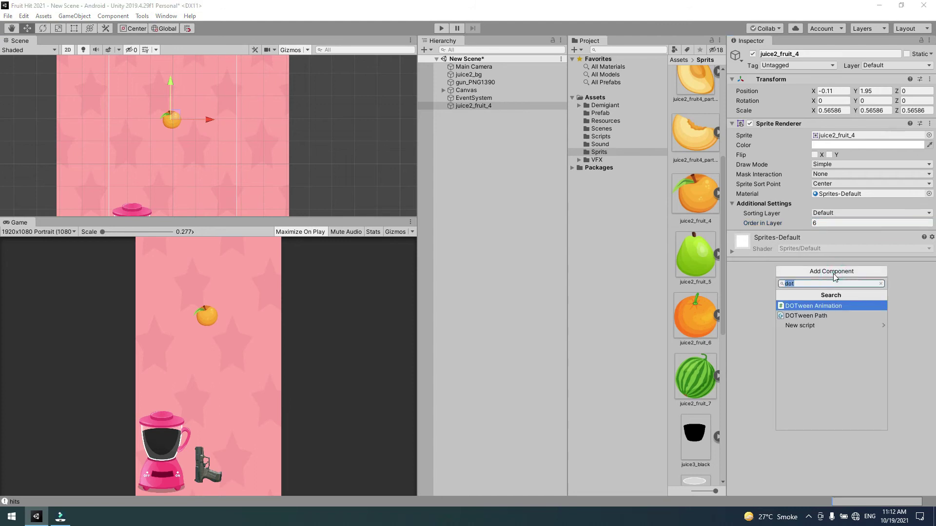
key("Return")
left_click(808, 312)
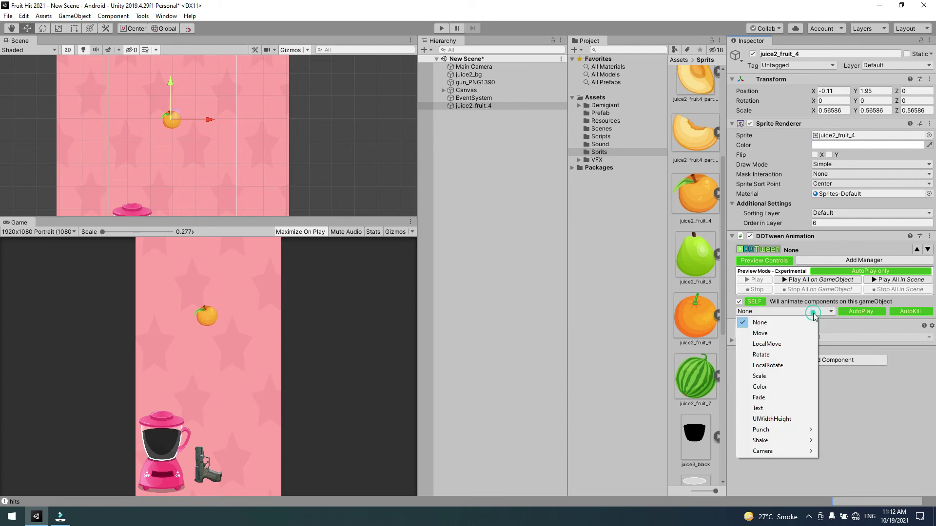
left_click(785, 355)
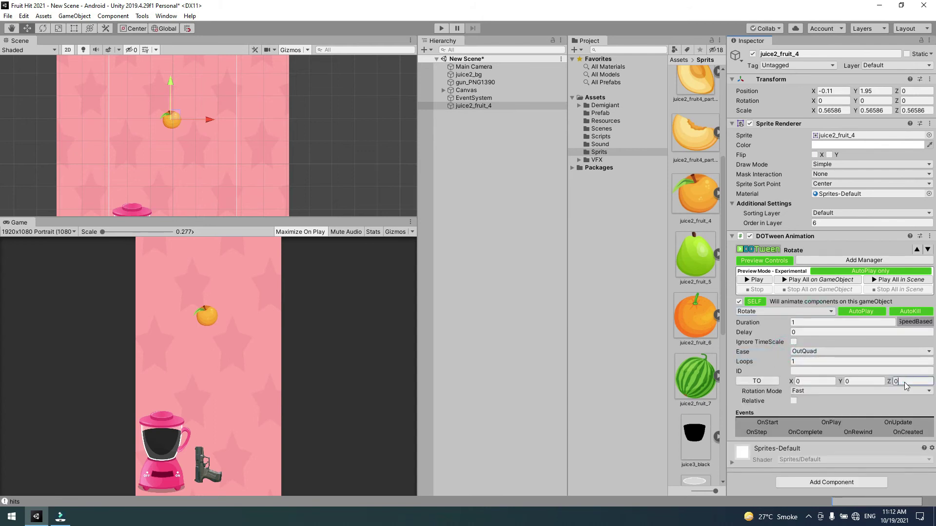
left_click(905, 383)
type("180")
Step: Give the tween Linear easing and -1 loops of Incremental type
left_click(841, 352)
left_click(841, 16)
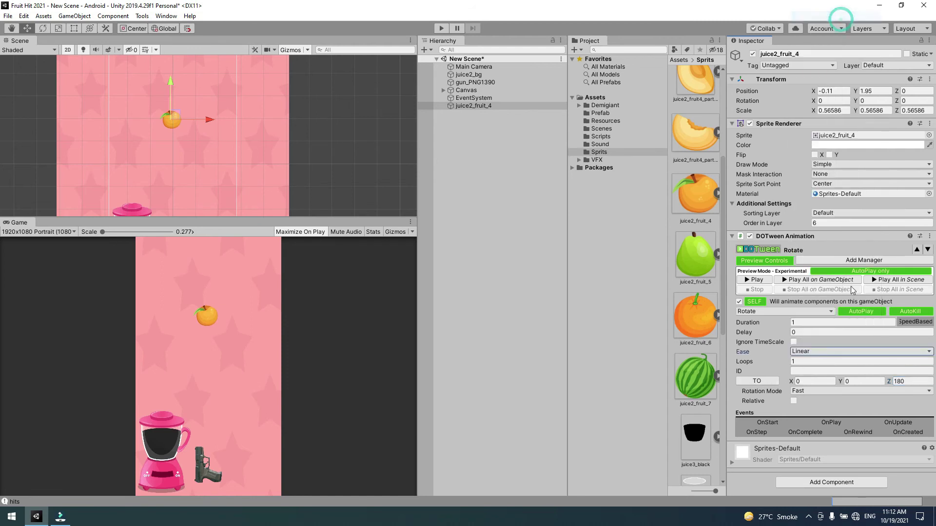
left_click(819, 361)
left_click(819, 363)
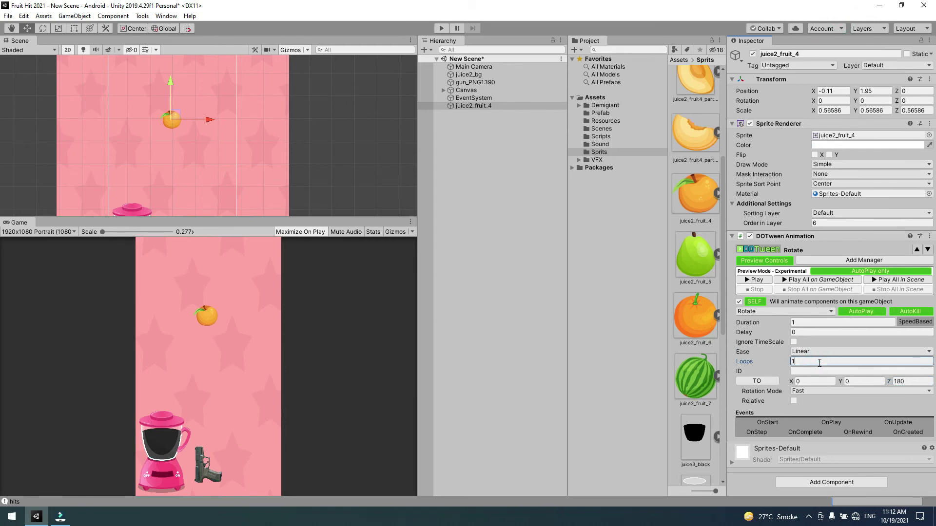
type("-1")
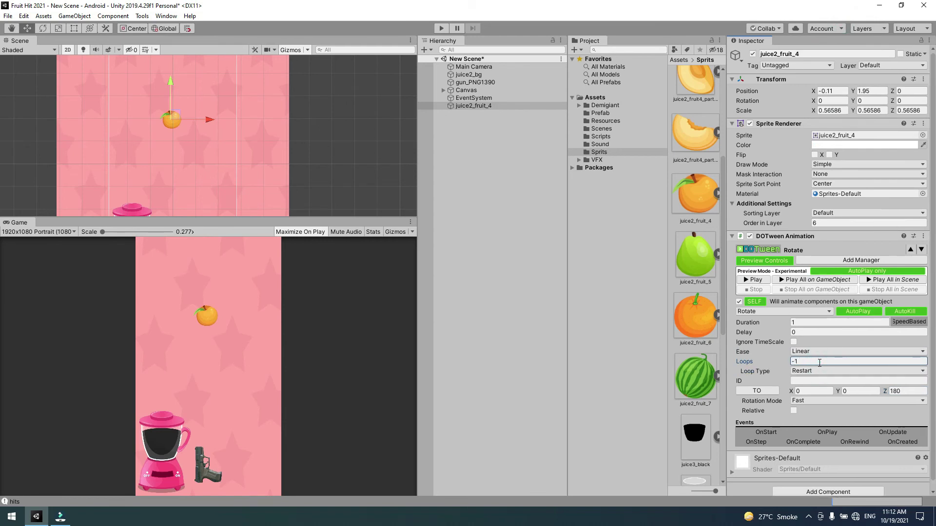
left_click(820, 370)
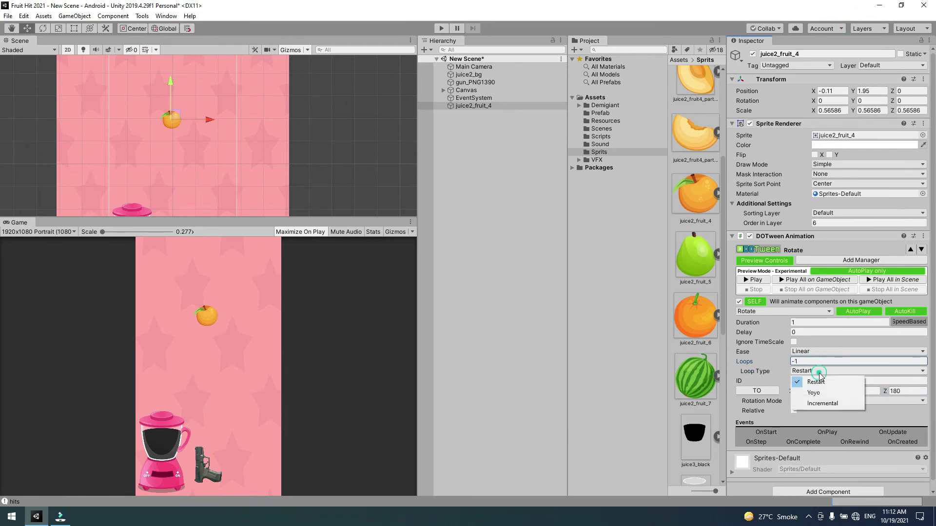
left_click(820, 405)
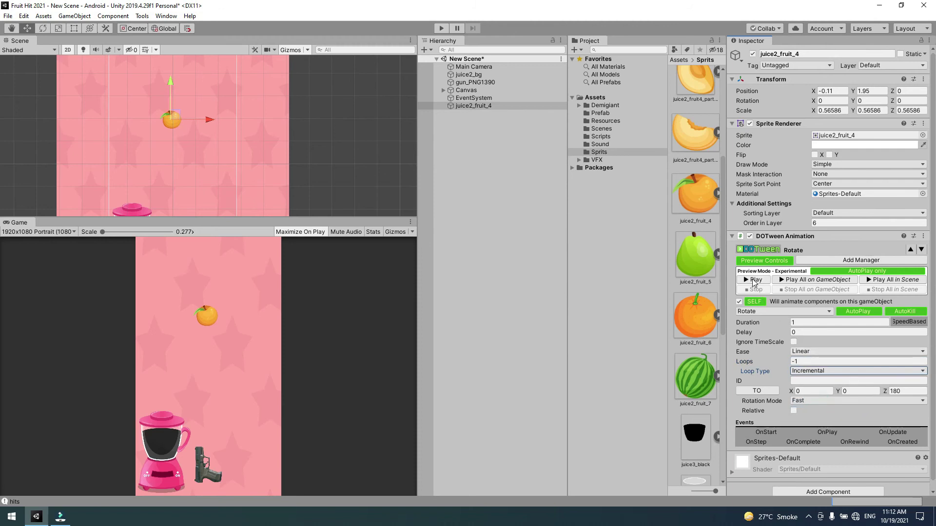
Step: Play and stop the orange's DOTween rotation preview twice, leaving it at rest
left_click(755, 282)
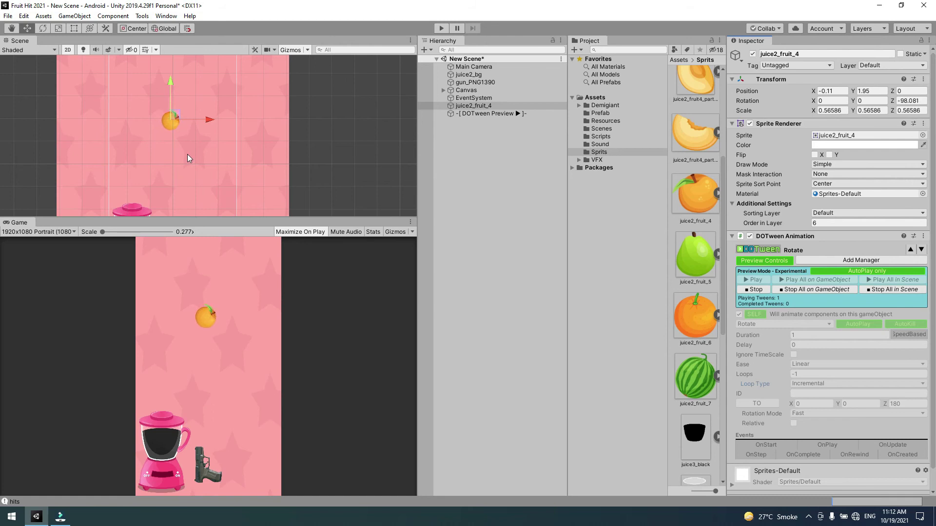
left_click(755, 291)
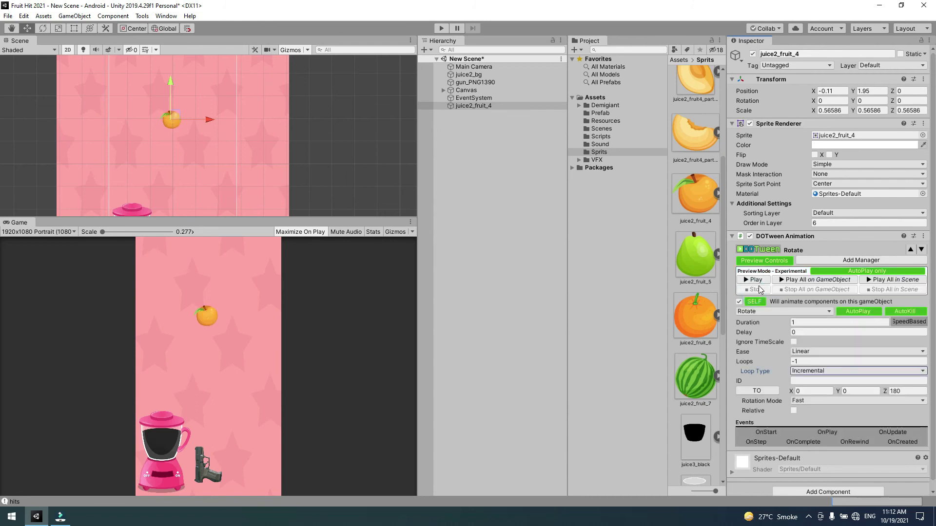
left_click(755, 280)
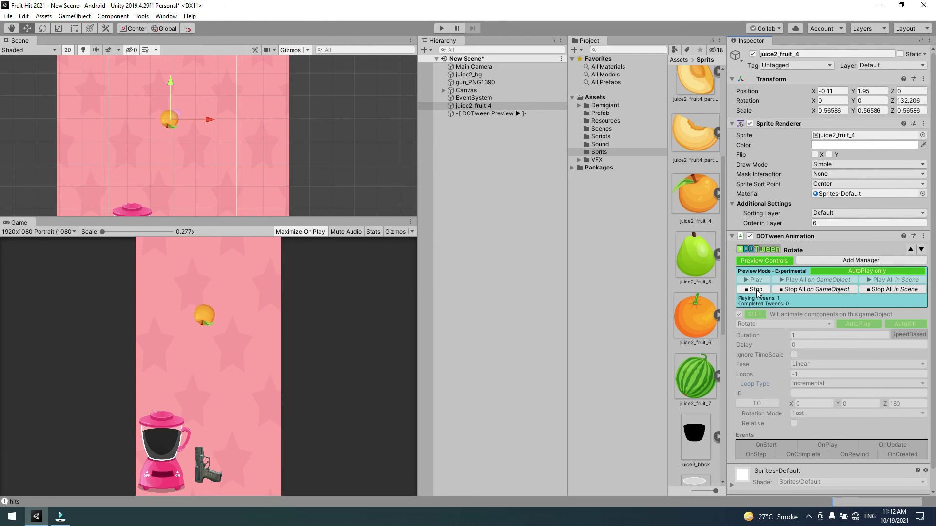
left_click(756, 290)
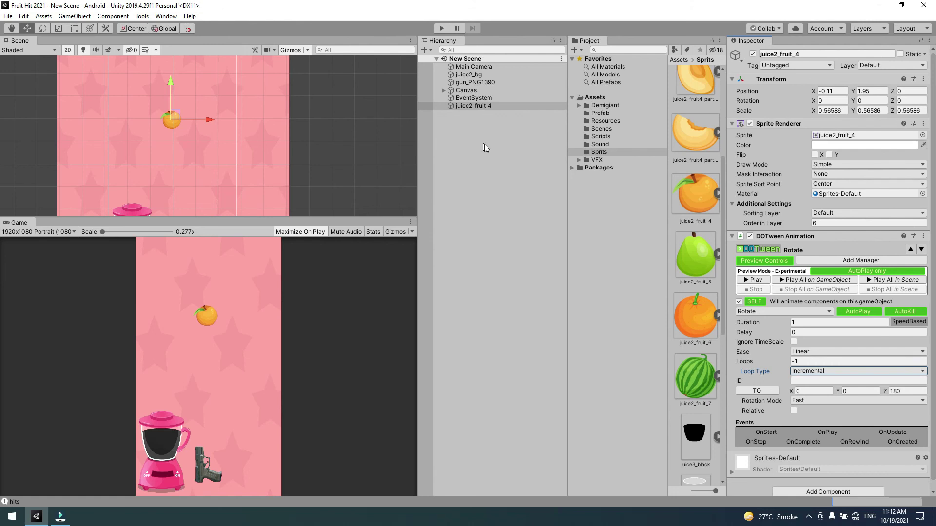
mouse_move(465, 59)
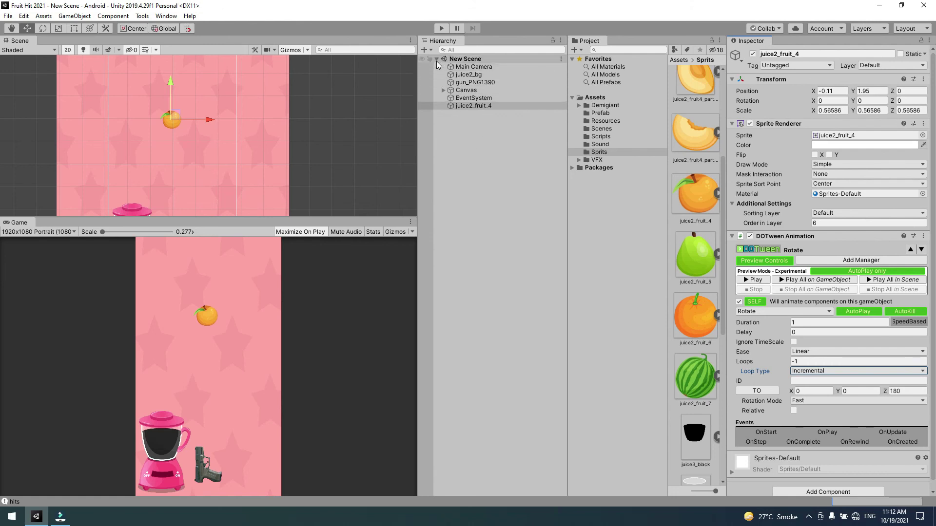
Step: Expand Canvas > juicer_bottom > back, select filler, and test its Fill Amount slider
left_click(437, 60)
scroll(213, 151, "down", 2)
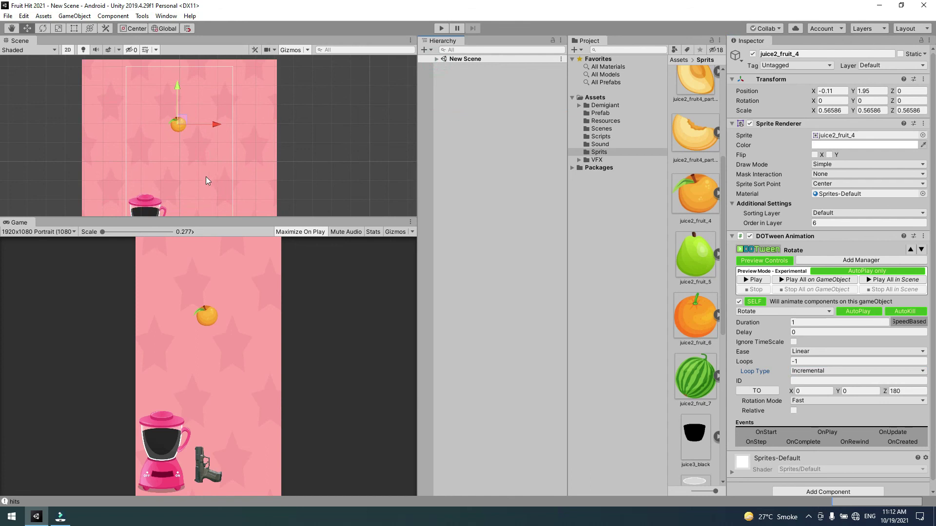
middle_click_drag(208, 172, 219, 142)
scroll(220, 142, "down", 1)
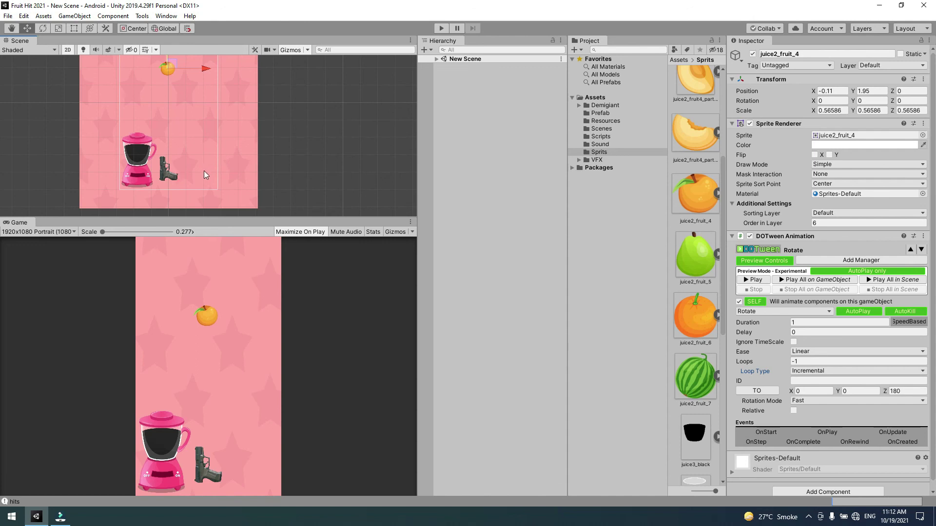
left_click(437, 59)
left_click(442, 90)
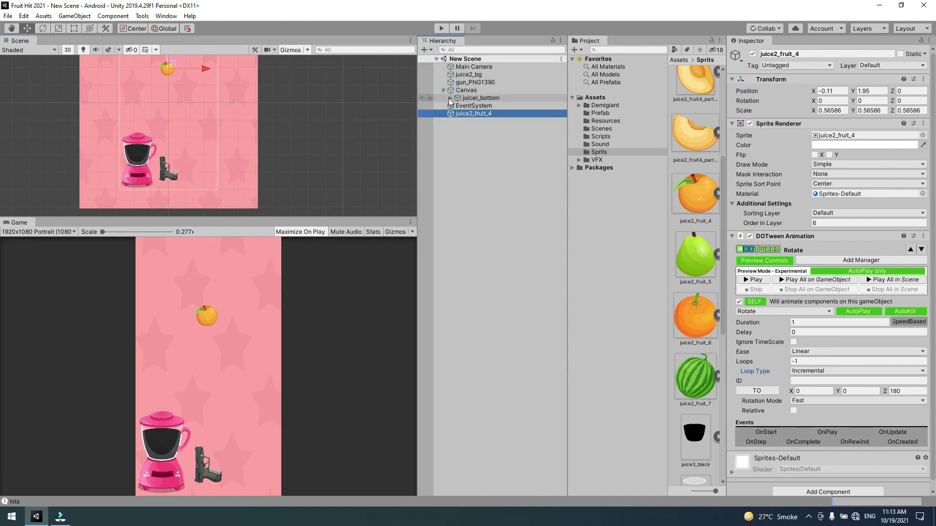
left_click(450, 98)
left_click(457, 106)
left_click(482, 114)
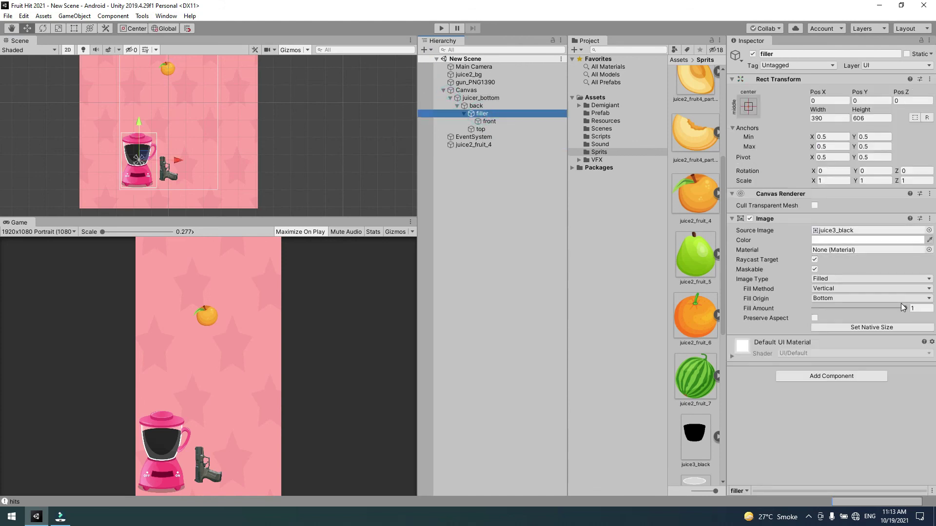
mouse_move(904, 308)
left_mouse_down()
mouse_move(808, 305)
mouse_move(909, 311)
left_mouse_up()
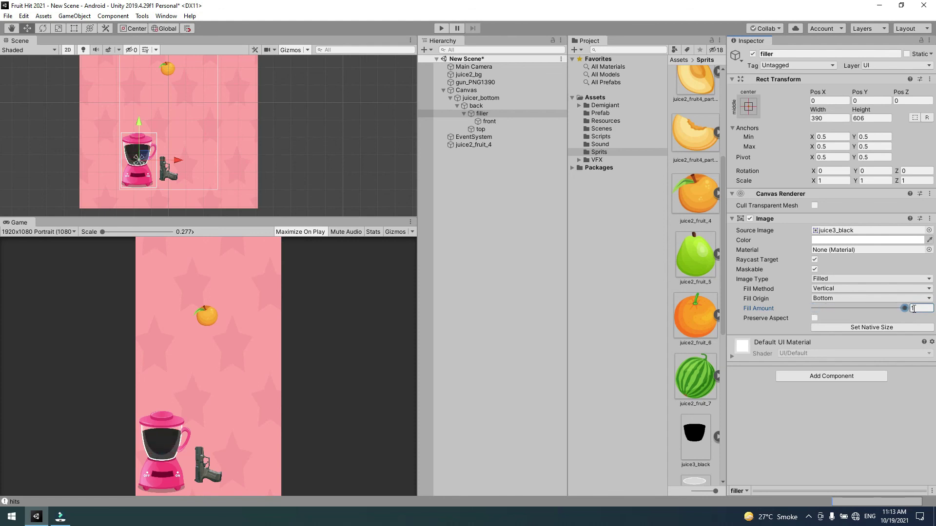